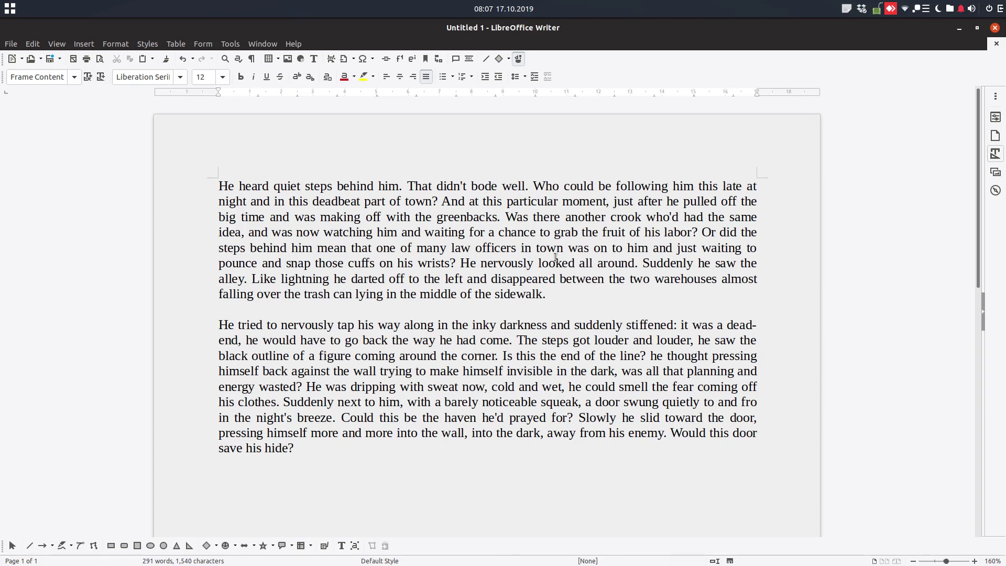
# - Browse the Paragraph dialog's tabs and close it without changes
pyautogui.rightClick(455, 236)
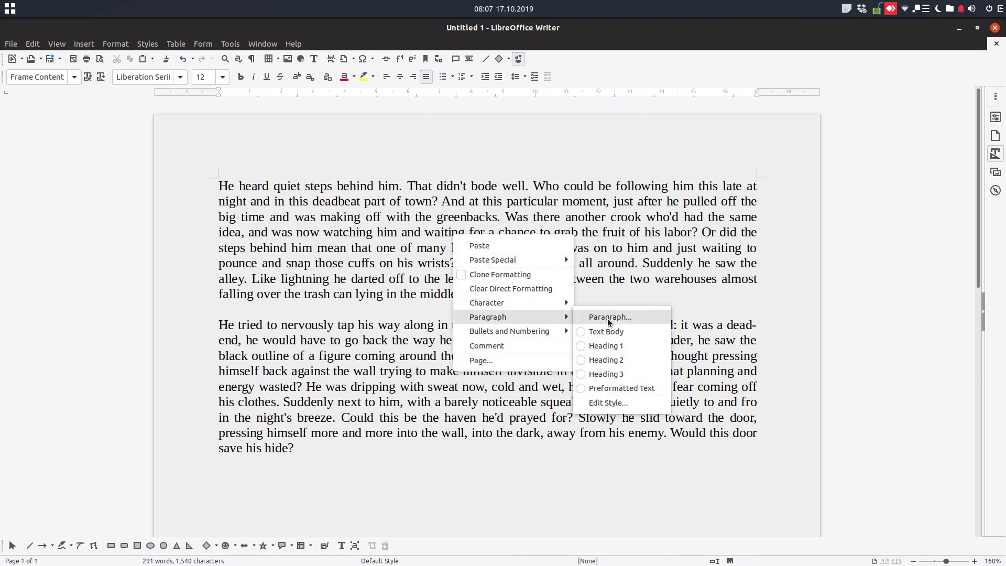
pyautogui.click(608, 318)
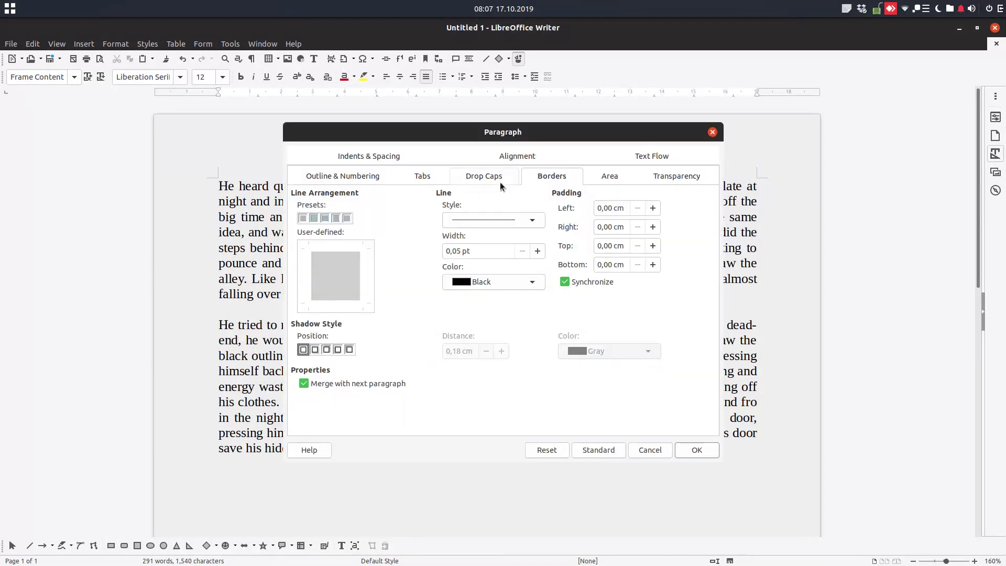
pyautogui.click(376, 156)
pyautogui.click(487, 157)
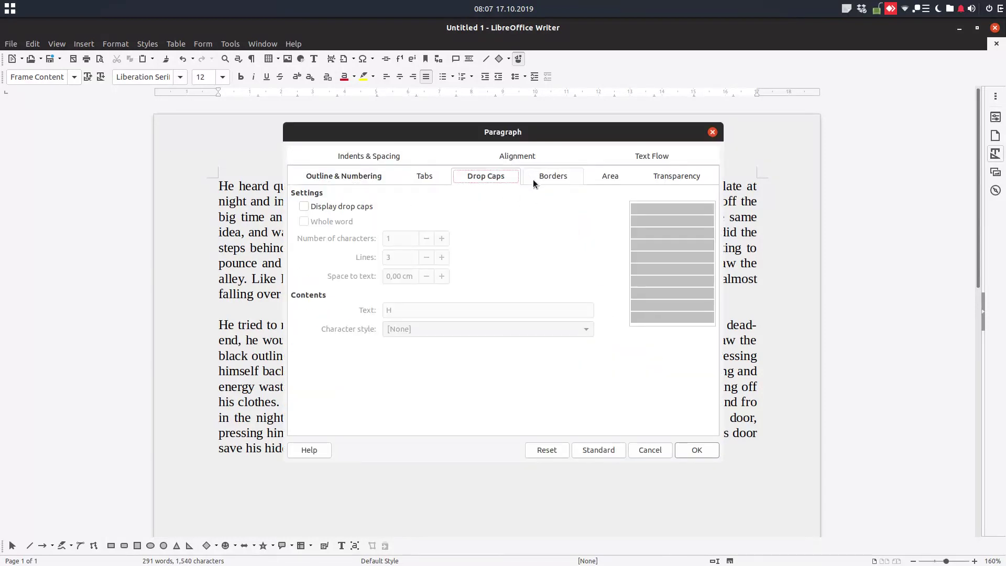
pyautogui.click(543, 174)
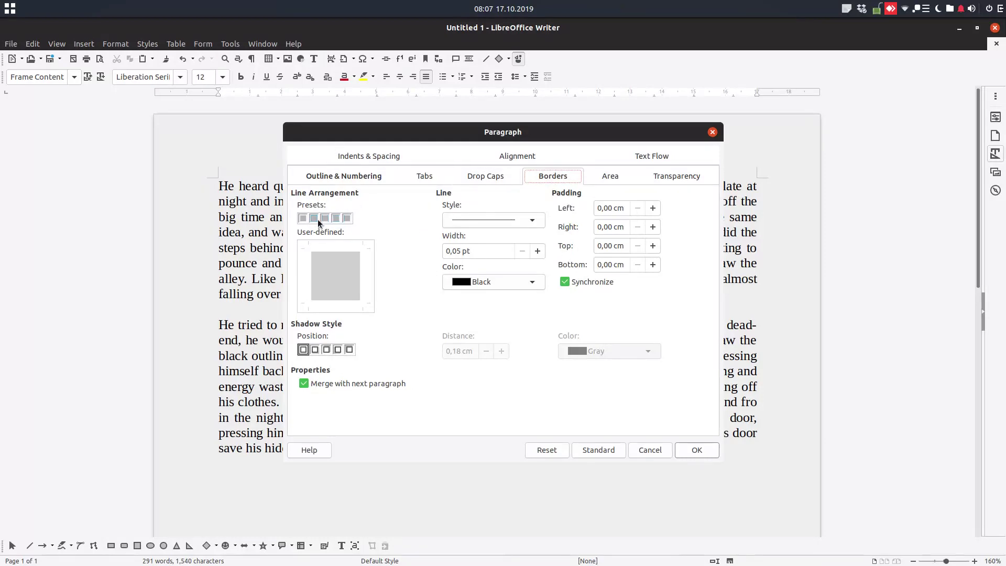
pyautogui.click(304, 218)
pyautogui.click(688, 449)
# - Apply the box border preset to the first paragraph
pyautogui.rightClick(432, 239)
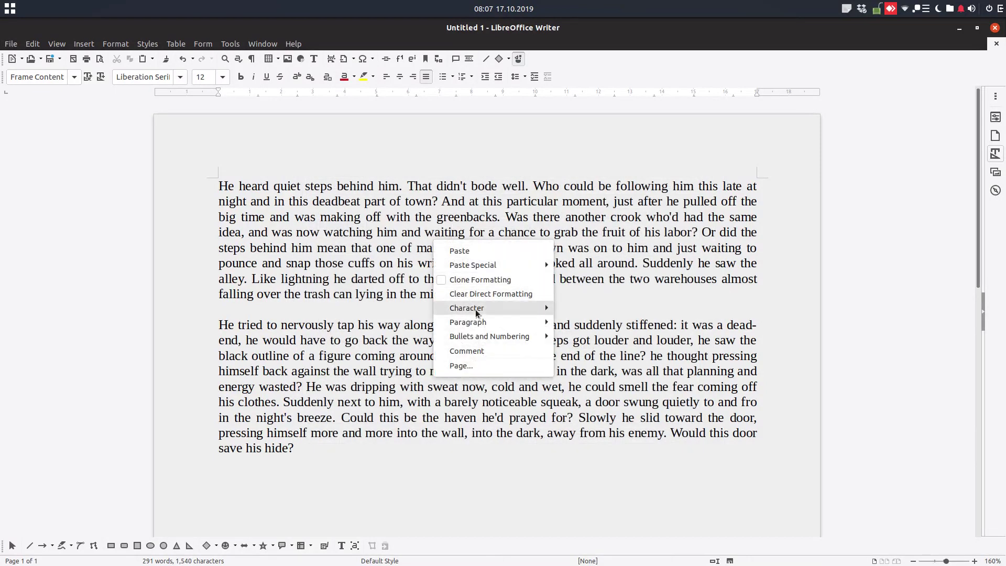
pyautogui.click(589, 322)
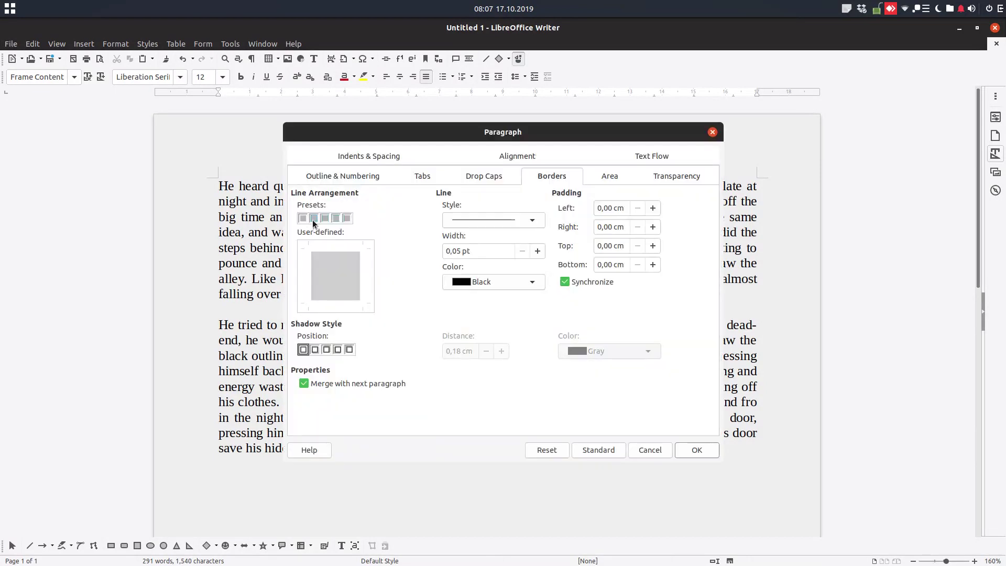
pyautogui.click(313, 218)
pyautogui.click(699, 451)
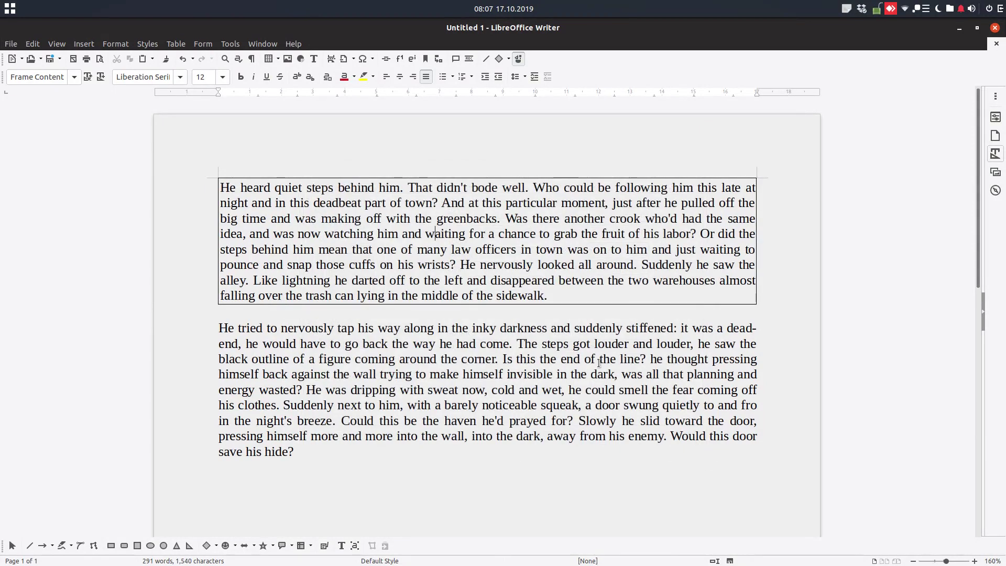
# - Replace the box border with the top-and-bottom-only preset, after trying left and right
pyautogui.rightClick(371, 219)
pyautogui.moveTo(406, 301)
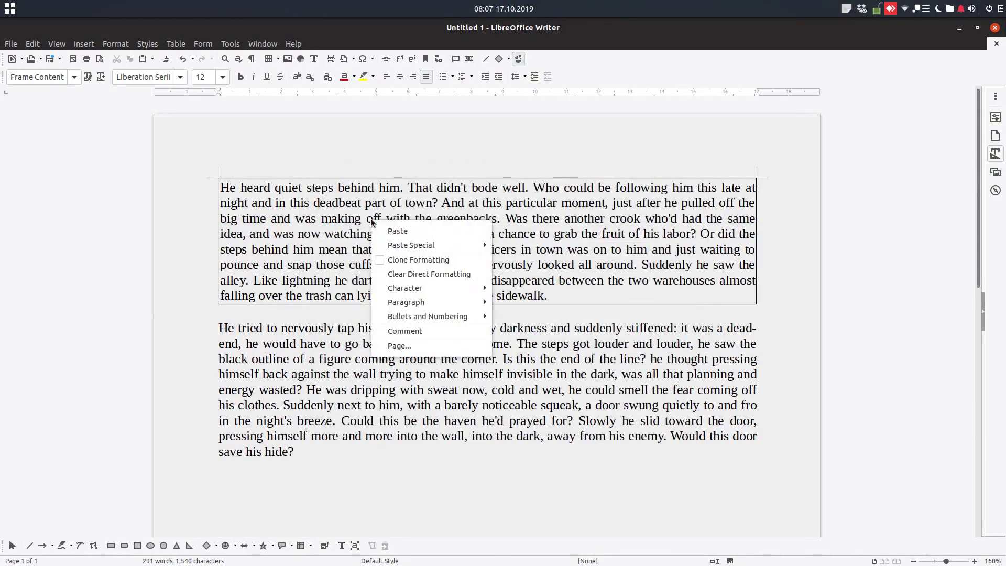
pyautogui.click(503, 303)
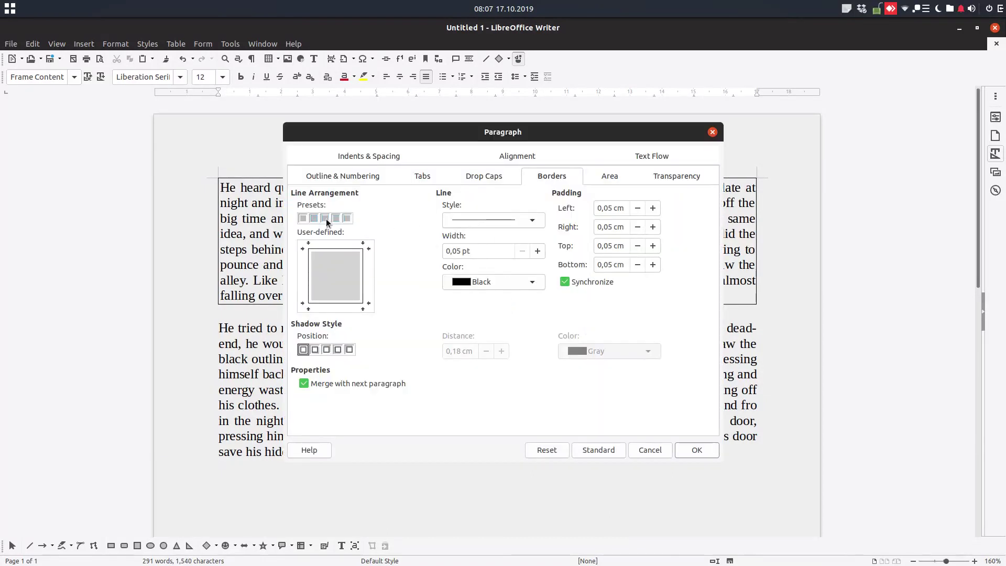
pyautogui.click(325, 220)
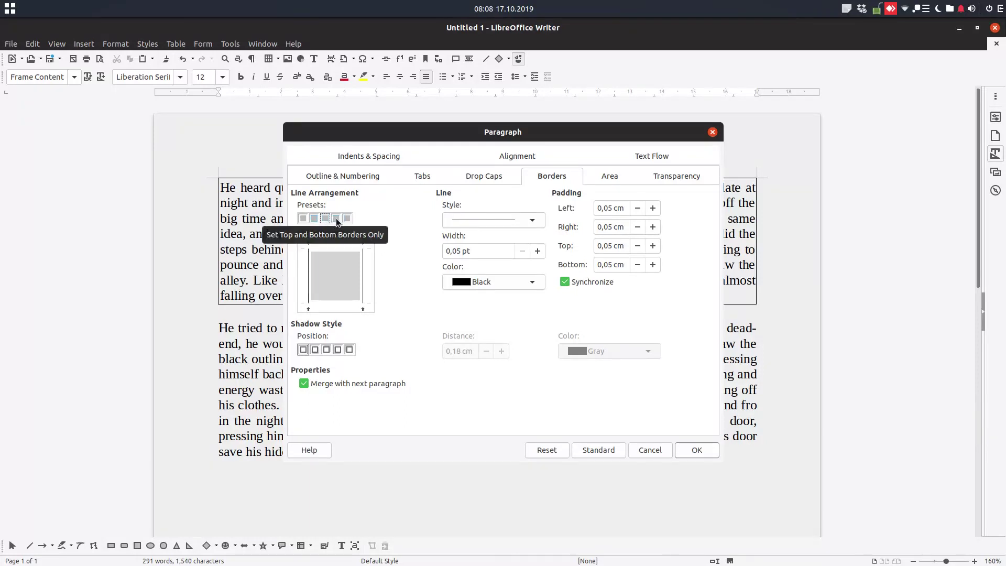
pyautogui.click(337, 218)
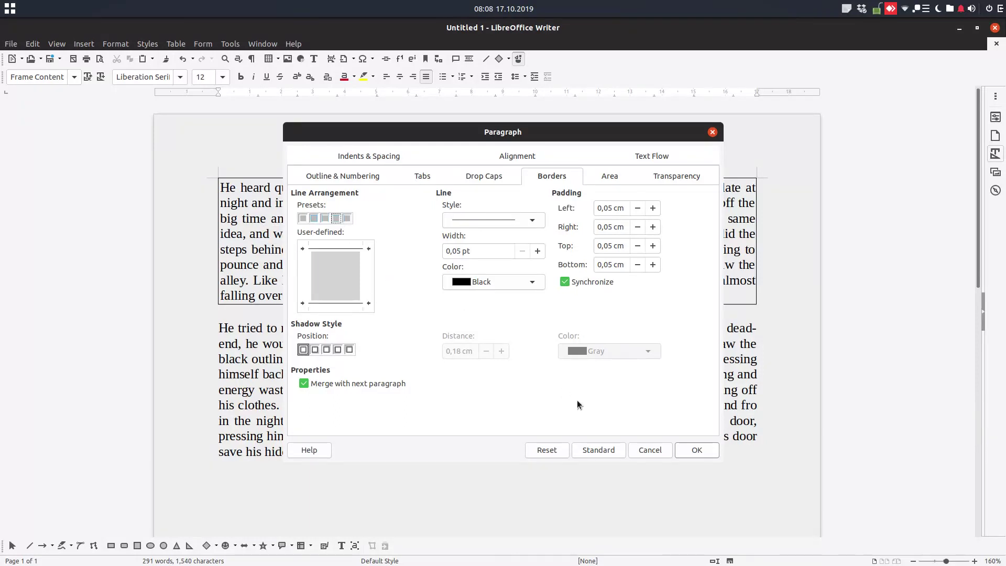
pyautogui.click(695, 449)
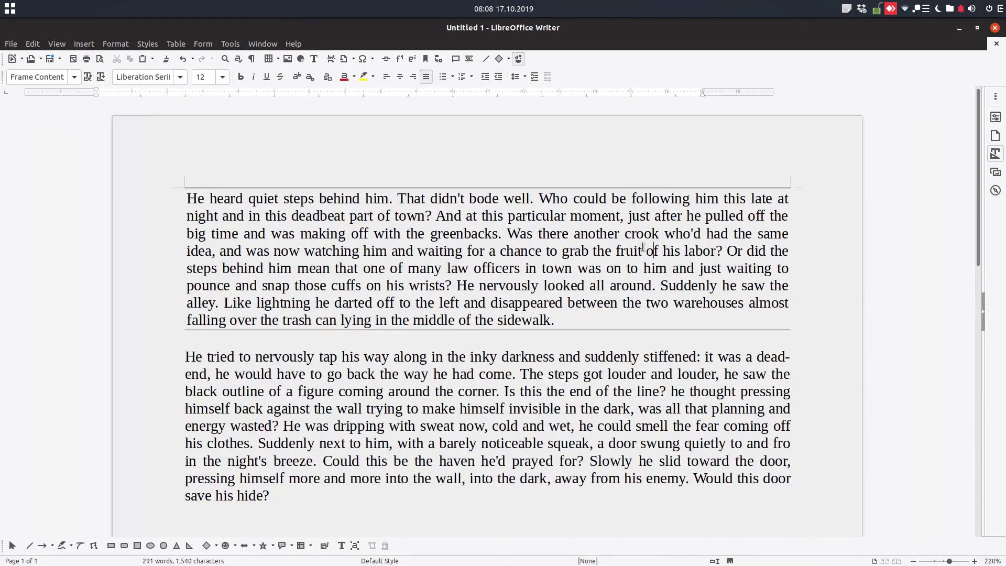
# - Give the top and bottom borders a thicker dotted line style
pyautogui.rightClick(469, 228)
pyautogui.click(601, 307)
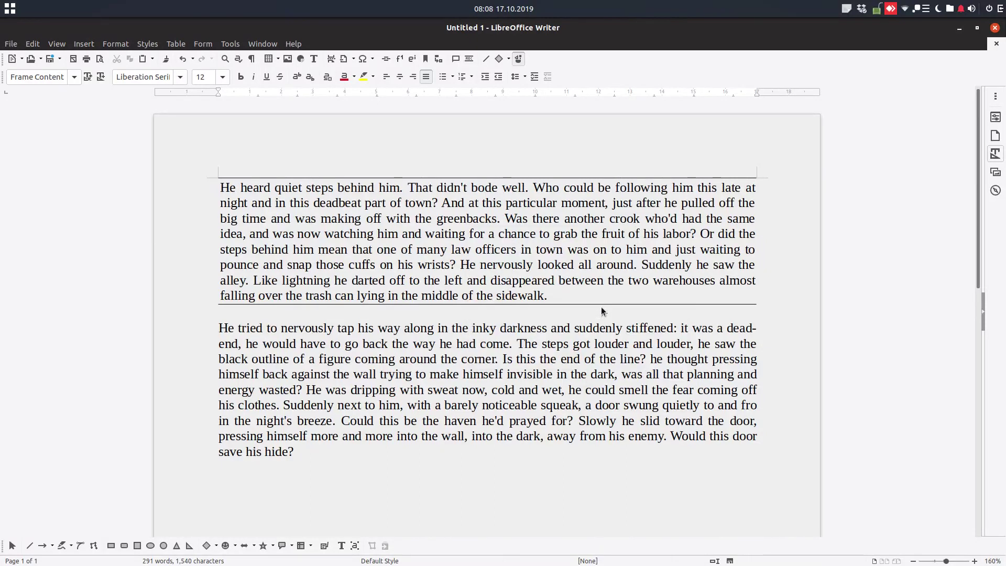
pyautogui.click(519, 224)
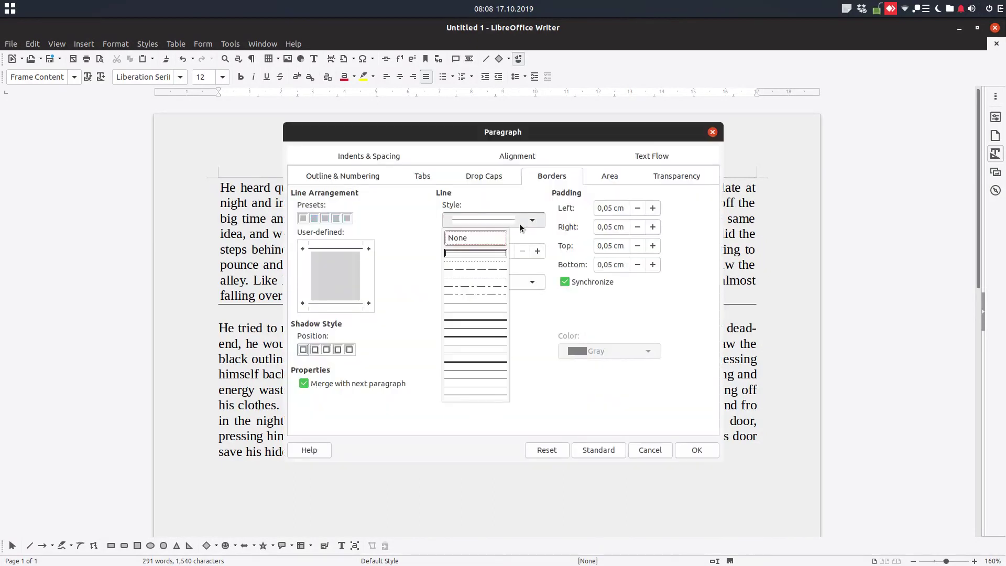
pyautogui.click(502, 258)
pyautogui.click(539, 251)
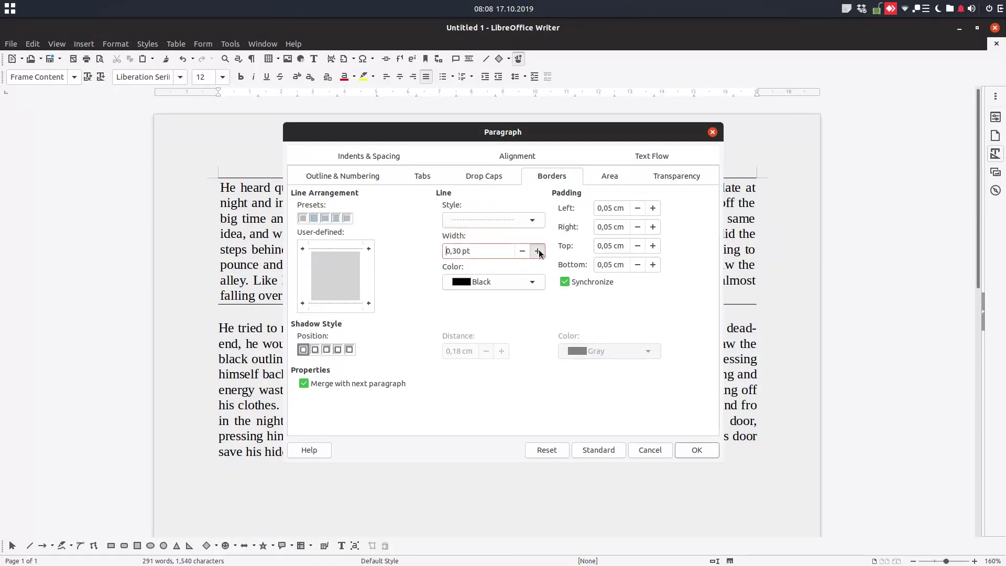
pyautogui.click(696, 449)
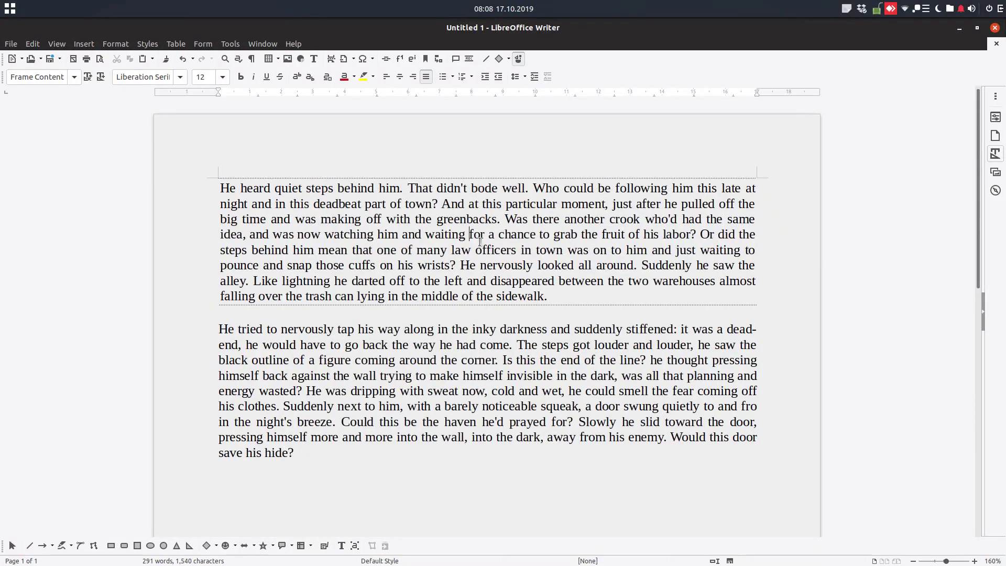
pyautogui.keyDown('ctrl'); pyautogui.scroll(3, 477, 233); pyautogui.keyUp('ctrl')
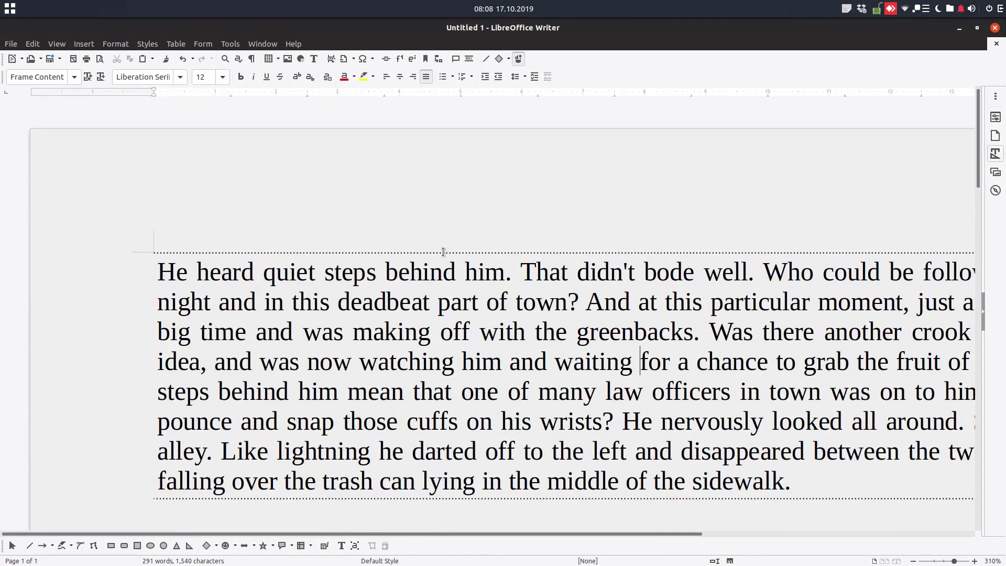
pyautogui.keyDown('ctrl'); pyautogui.scroll(-1, 444, 251); pyautogui.keyUp('ctrl')
pyautogui.keyDown('ctrl'); pyautogui.scroll(-3, 443, 251); pyautogui.keyUp('ctrl')
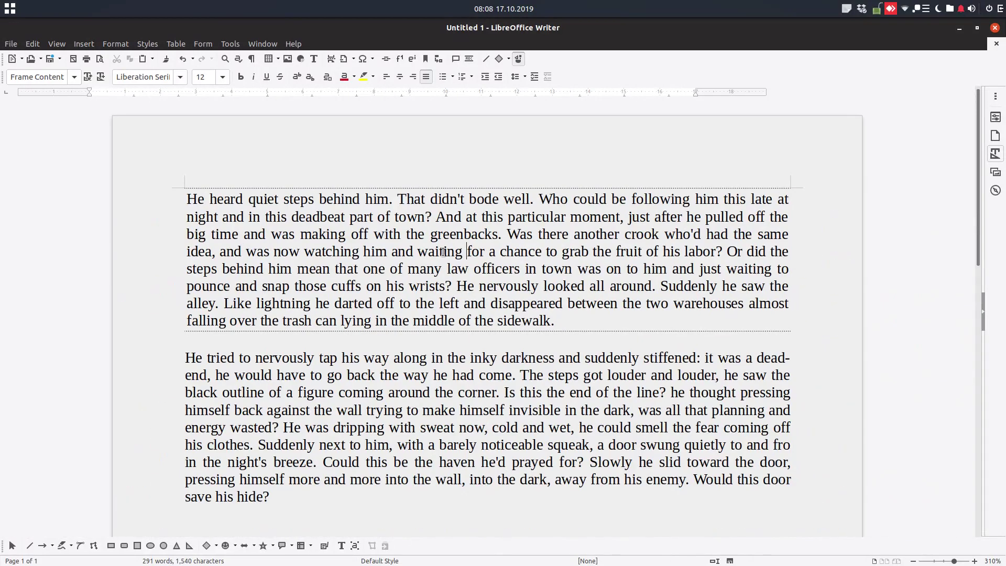
# - Change the borders to magenta double lines, 0,80 pt wide
pyautogui.rightClick(515, 246)
pyautogui.moveTo(620, 319)
pyautogui.click(643, 327)
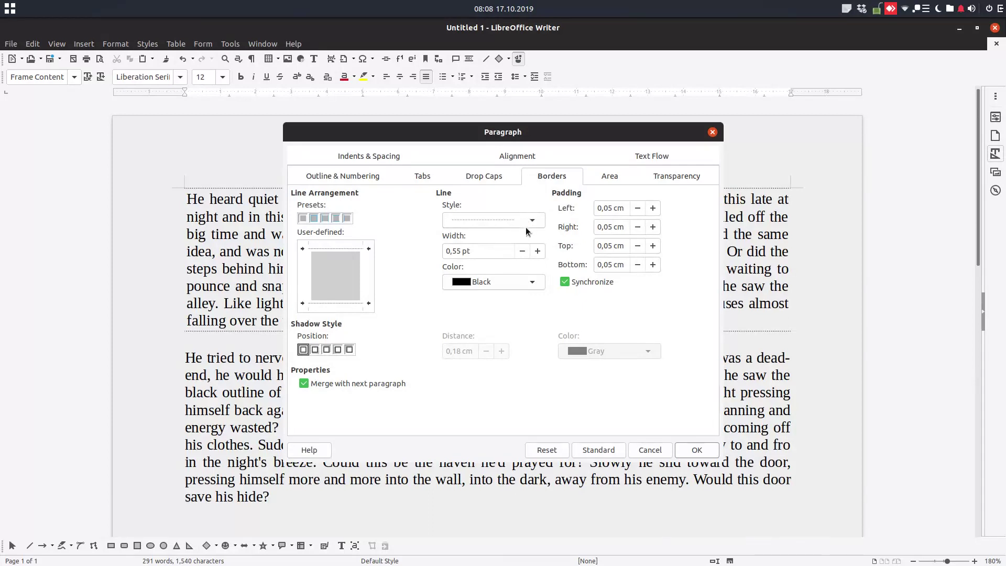
pyautogui.click(531, 224)
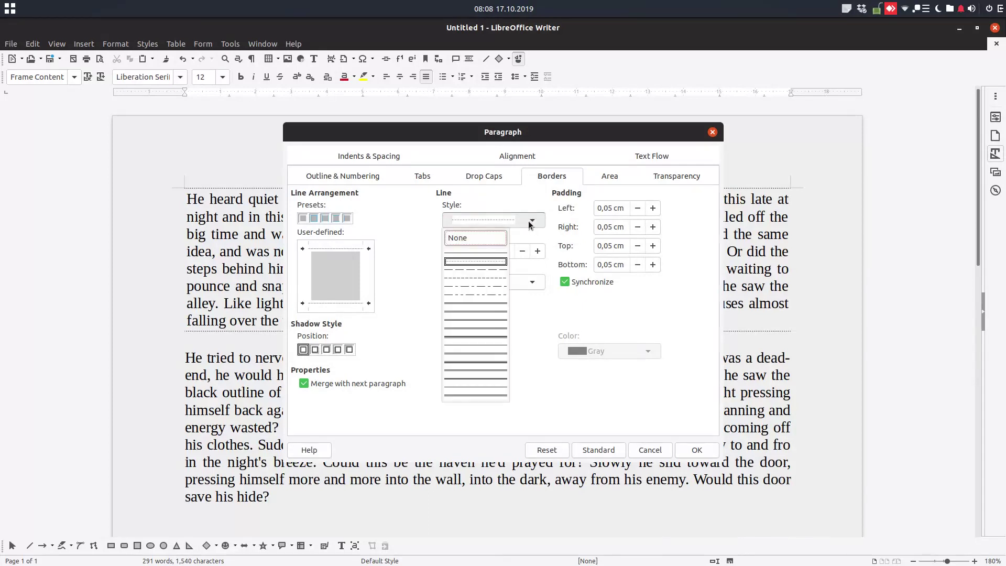
pyautogui.click(489, 334)
pyautogui.click(537, 252)
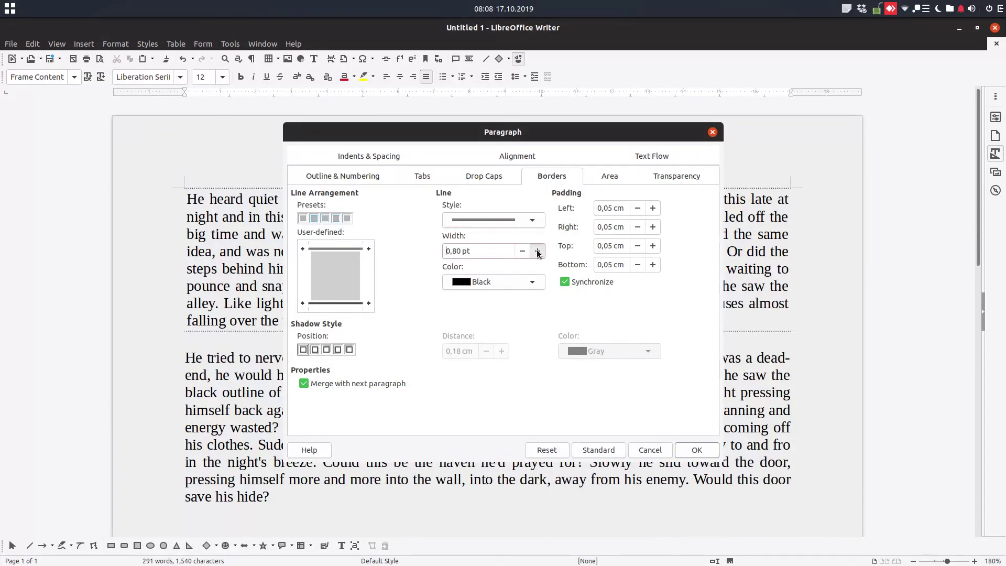
pyautogui.click(532, 282)
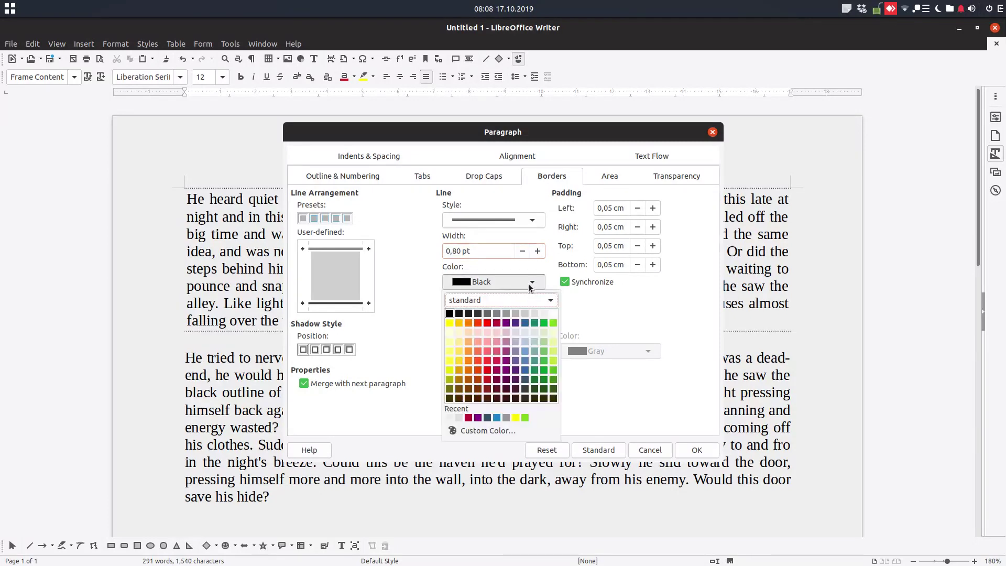
pyautogui.click(497, 322)
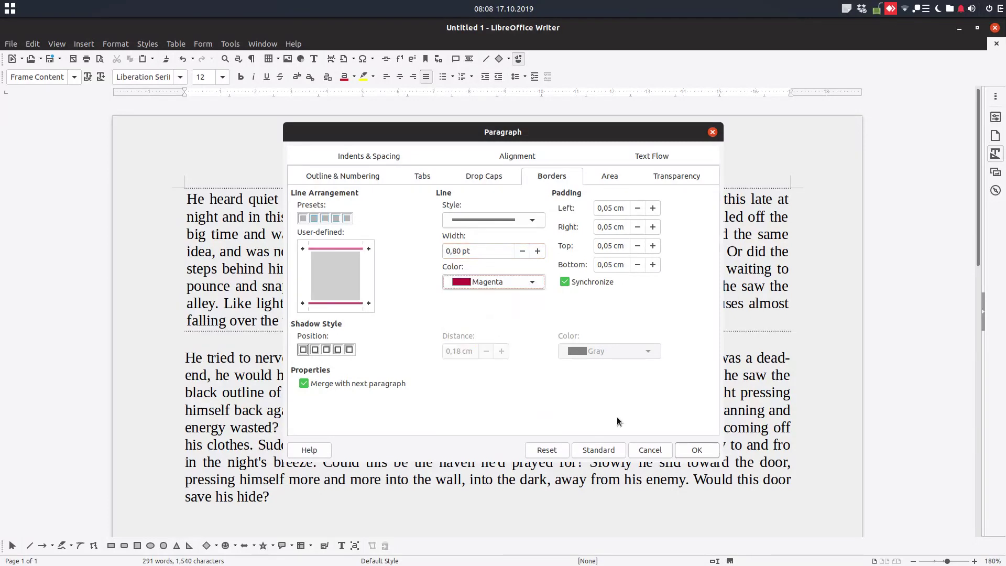
pyautogui.click(696, 449)
pyautogui.click(645, 300)
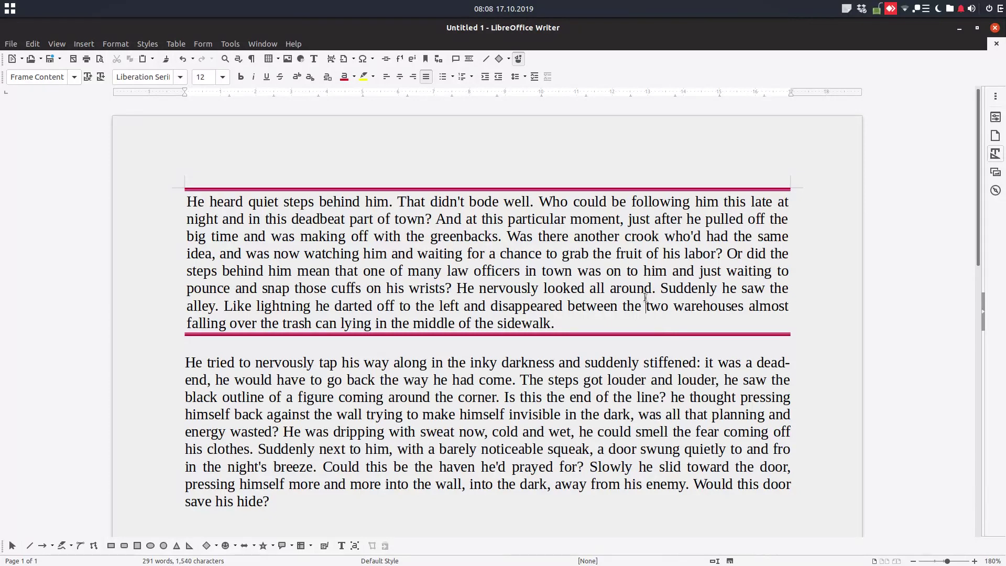
# - Set padding to 0,35 cm on all sides, then unsynchronized top and bottom to 0,75 cm
pyautogui.rightClick(567, 243)
pyautogui.moveTo(599, 322)
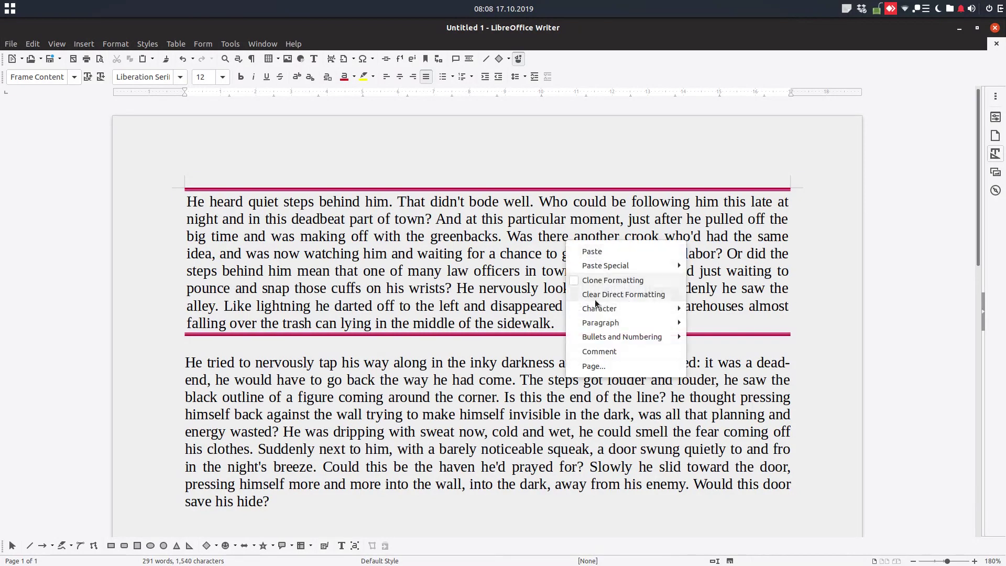
pyautogui.click(700, 322)
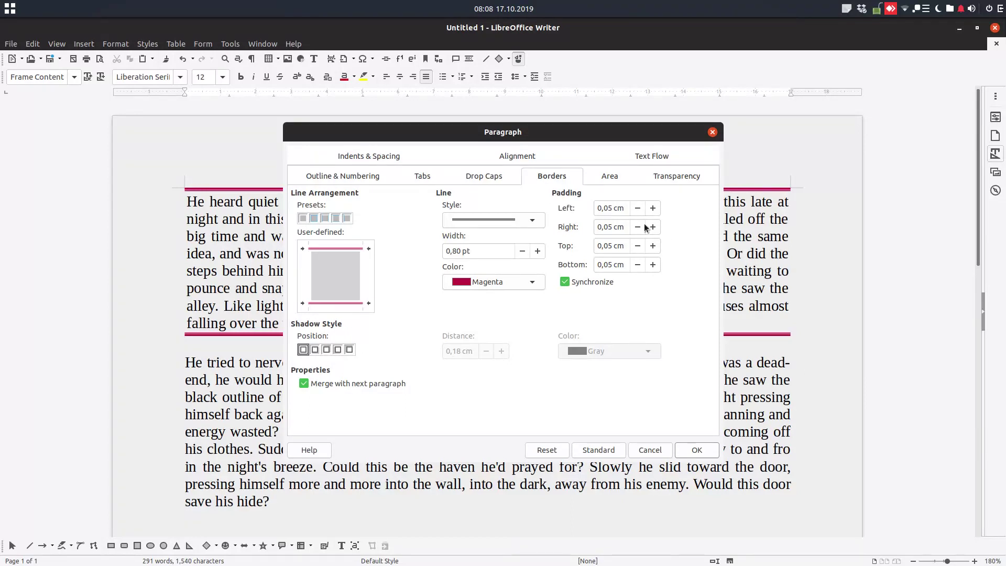
pyautogui.click(652, 208)
pyautogui.click(653, 210)
pyautogui.click(605, 284)
pyautogui.click(652, 245)
pyautogui.click(652, 245)
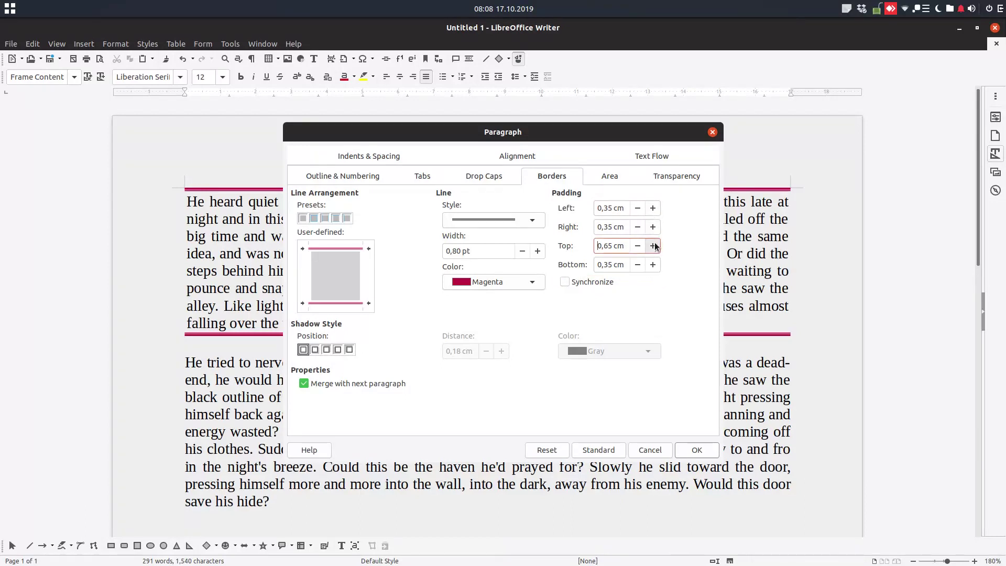
pyautogui.click(653, 264)
pyautogui.click(652, 265)
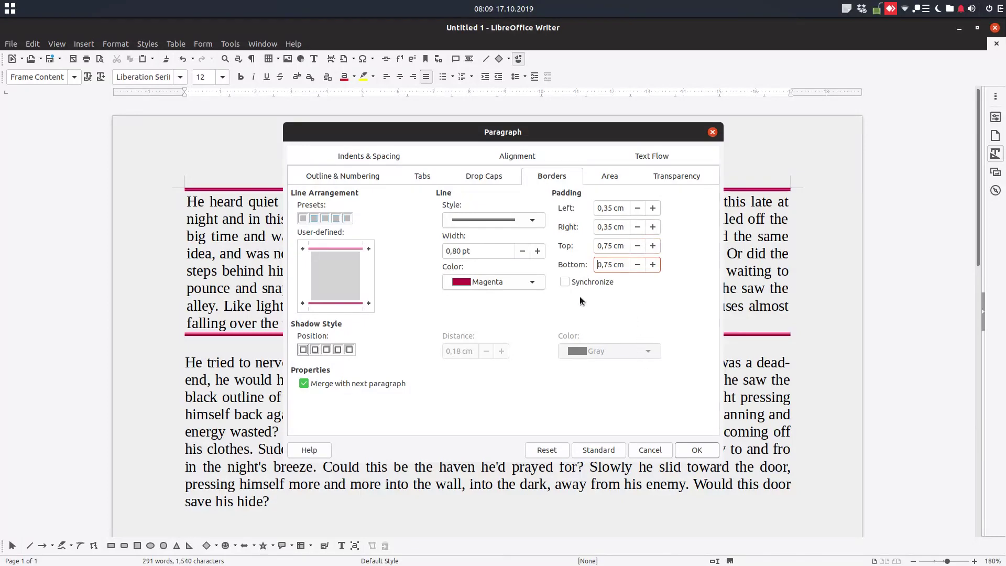
pyautogui.click(693, 449)
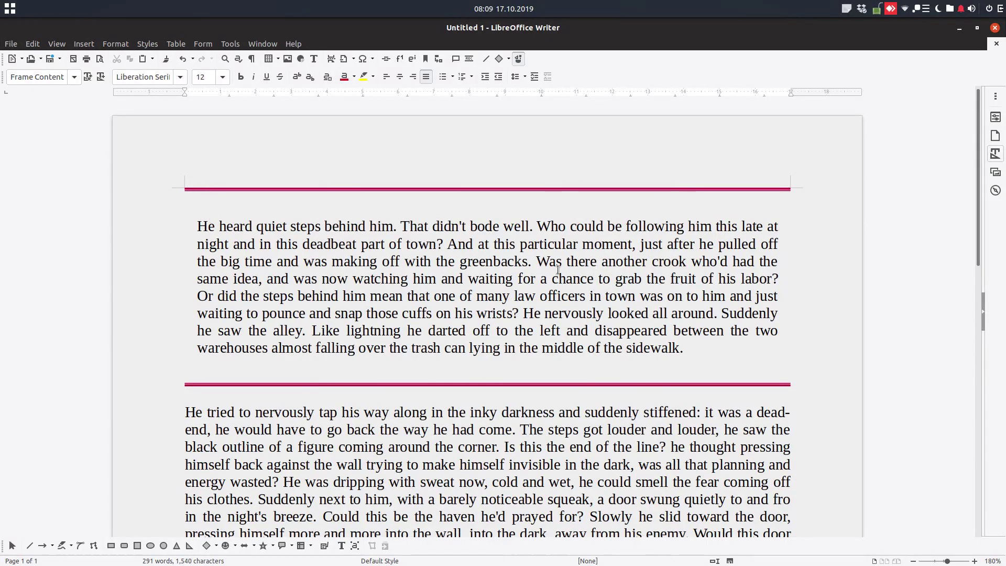
# - Add a lower-right paragraph shadow in Light Gray 5
pyautogui.rightClick(526, 270)
pyautogui.moveTo(560, 350)
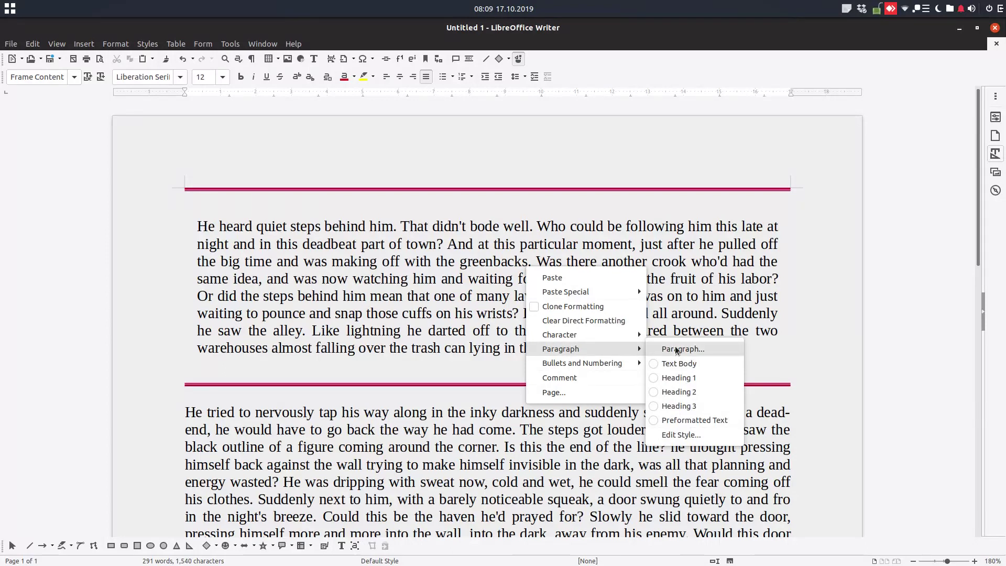
pyautogui.click(676, 349)
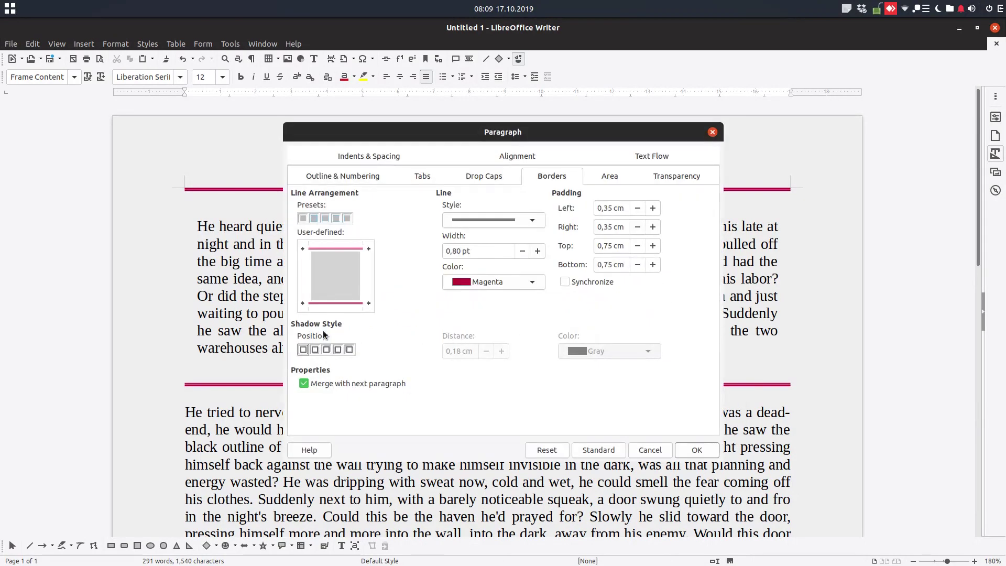
pyautogui.click(317, 350)
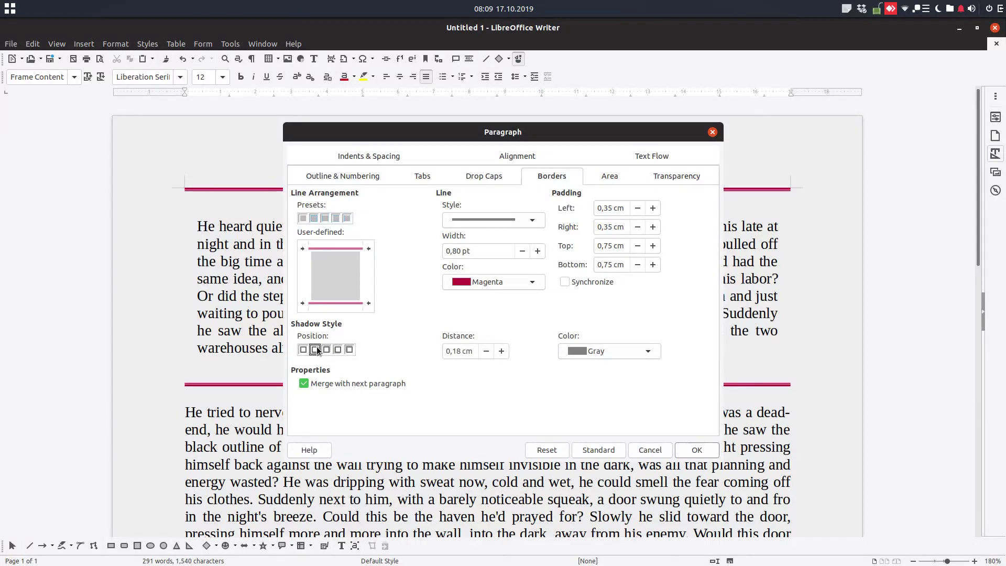
pyautogui.click(578, 351)
pyautogui.click(655, 384)
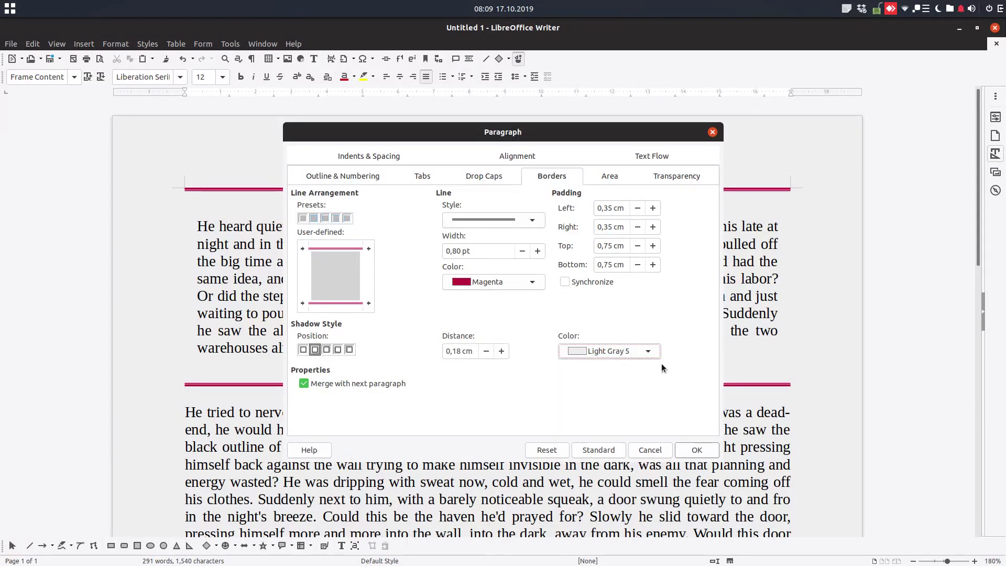
pyautogui.click(697, 450)
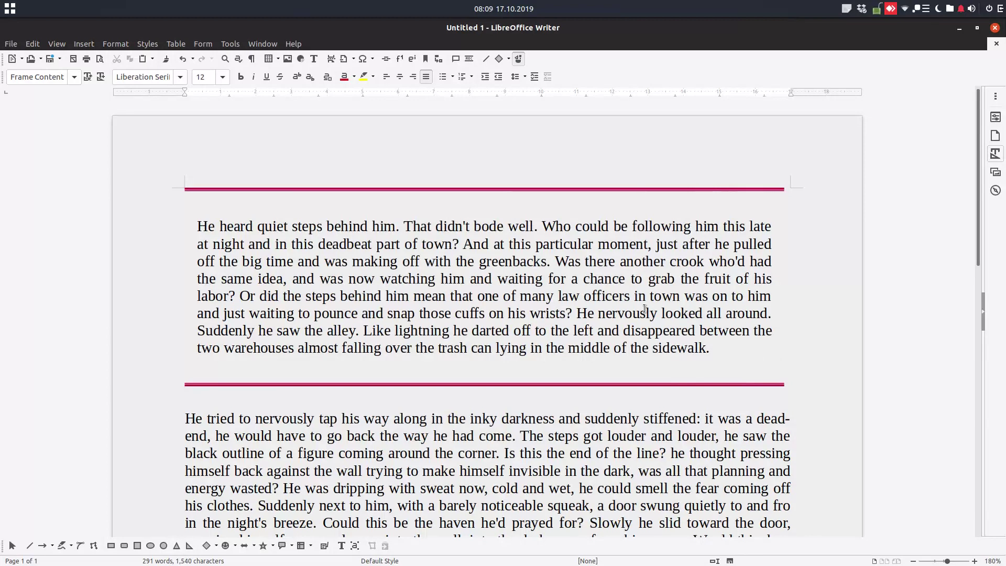
# - Darken the shadow to Light Gray 1 and increase its distance
pyautogui.rightClick(612, 288)
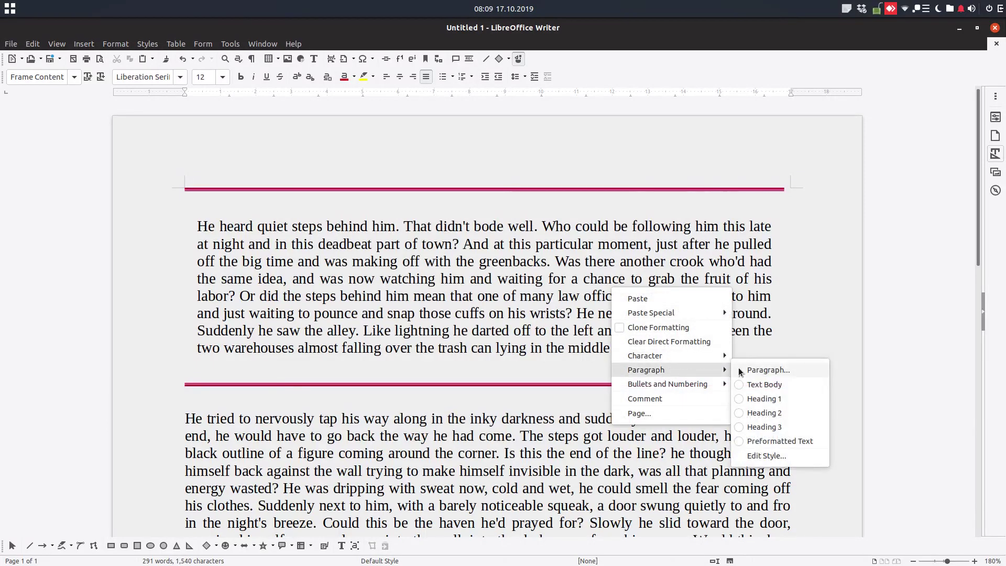
pyautogui.click(750, 370)
pyautogui.click(607, 353)
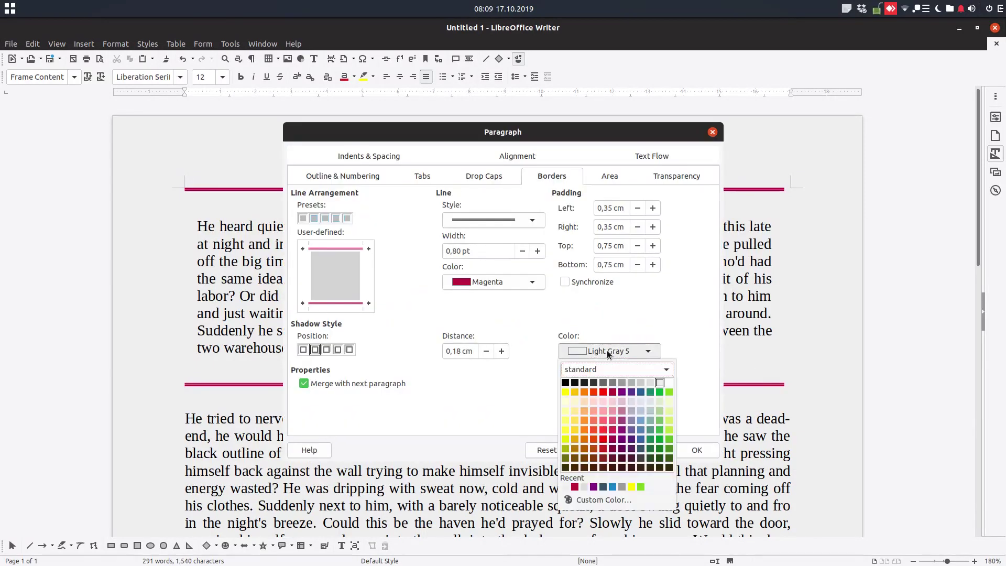
pyautogui.click(623, 382)
pyautogui.click(692, 450)
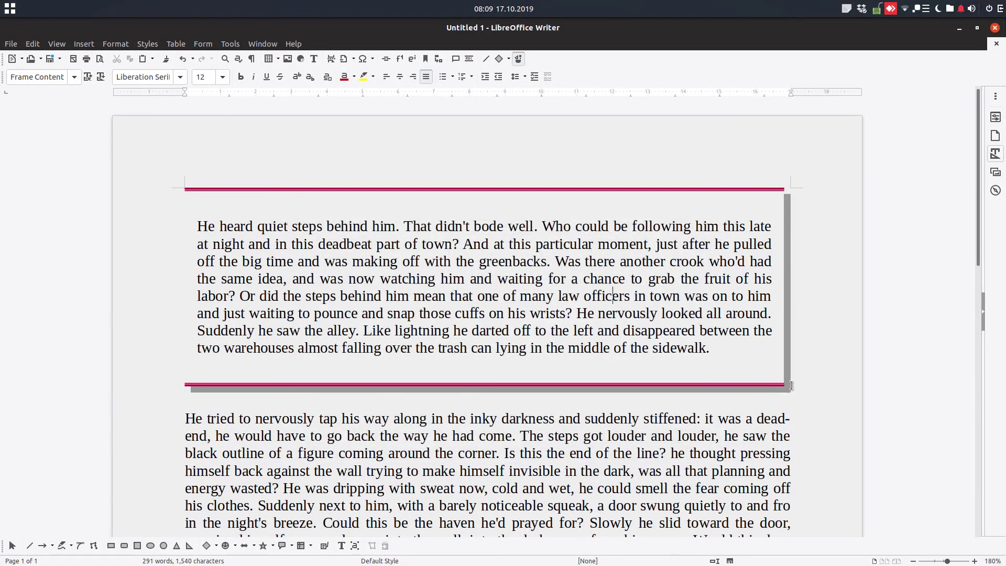
pyautogui.rightClick(568, 316)
pyautogui.moveTo(602, 398)
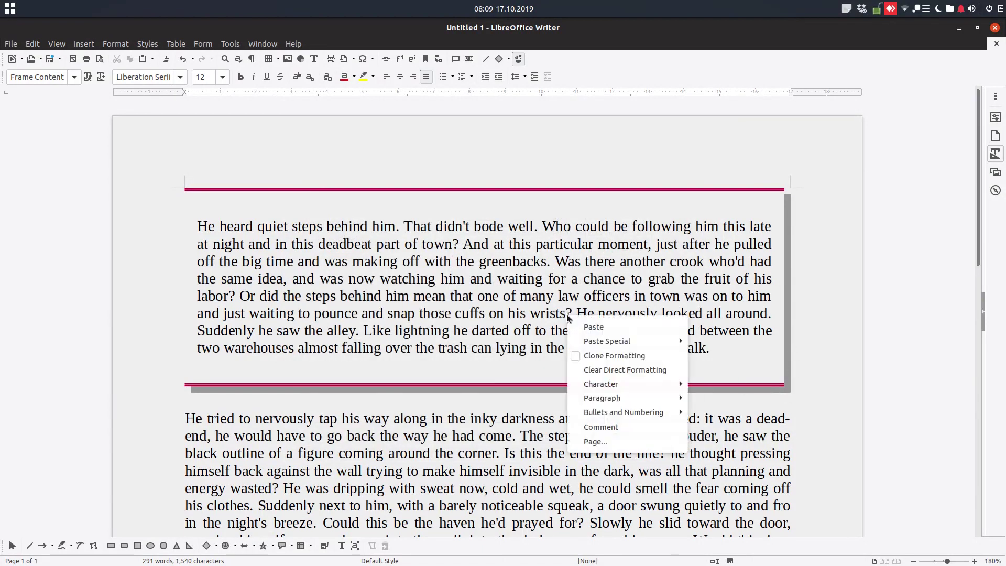
pyautogui.click(715, 399)
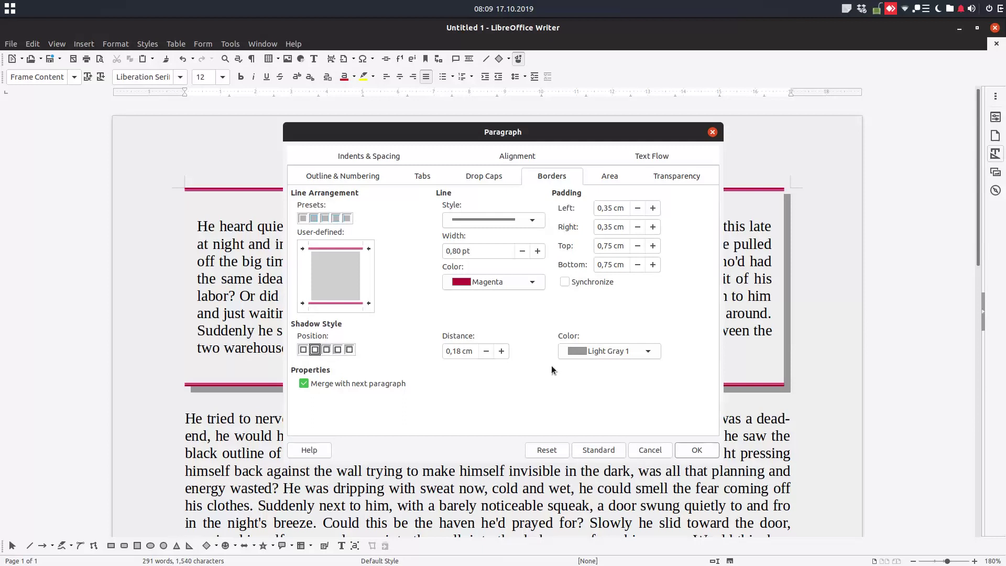
pyautogui.click(503, 351)
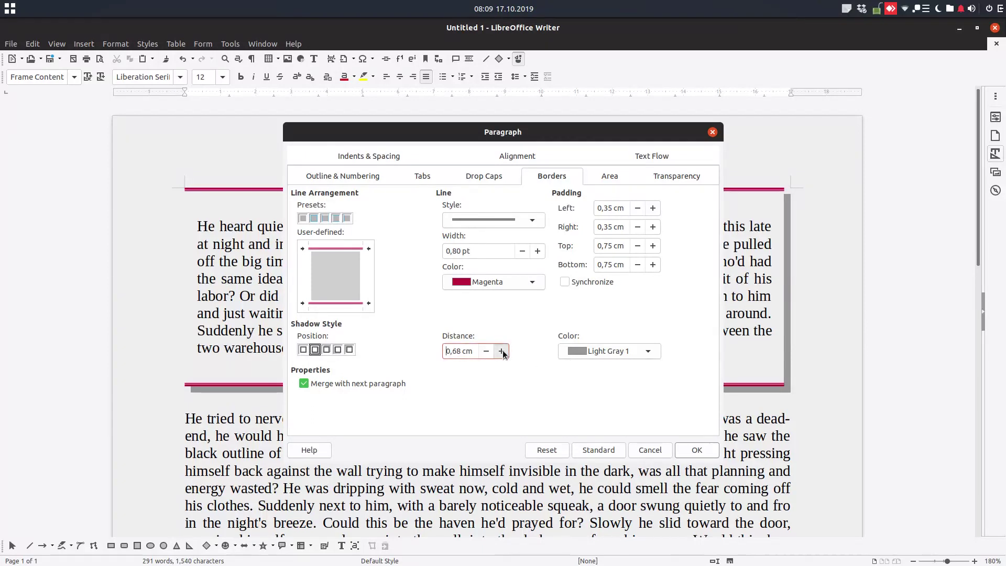
pyautogui.click(696, 449)
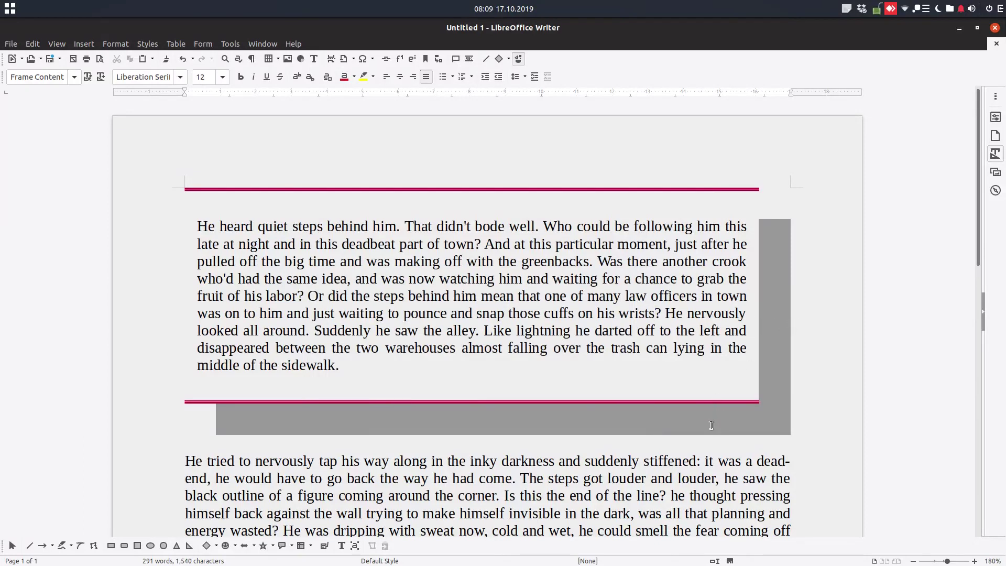
# - Reduce the shadow distance to 0,10 cm and make it Light Gray 4
pyautogui.rightClick(655, 314)
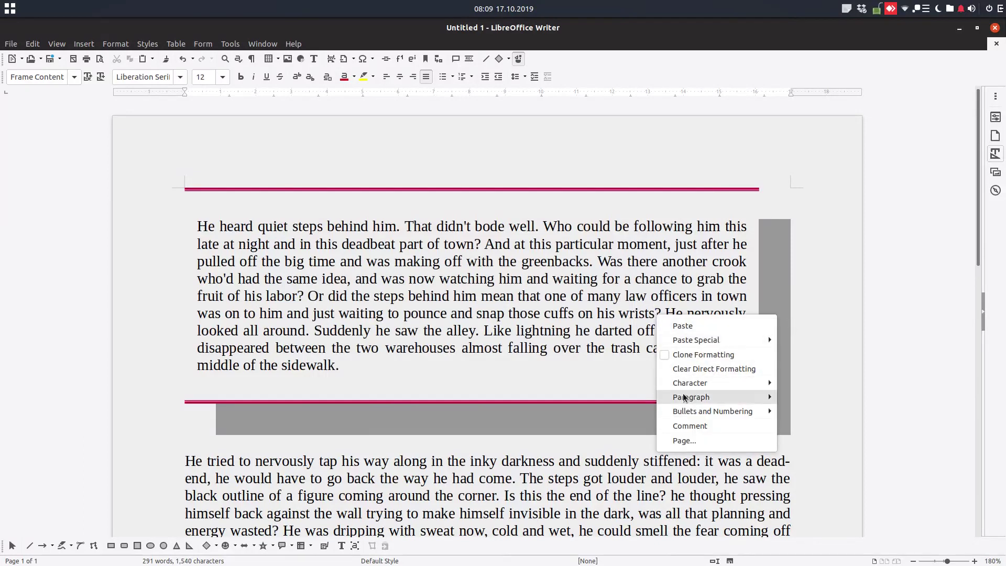
pyautogui.moveTo(690, 397)
pyautogui.click(805, 401)
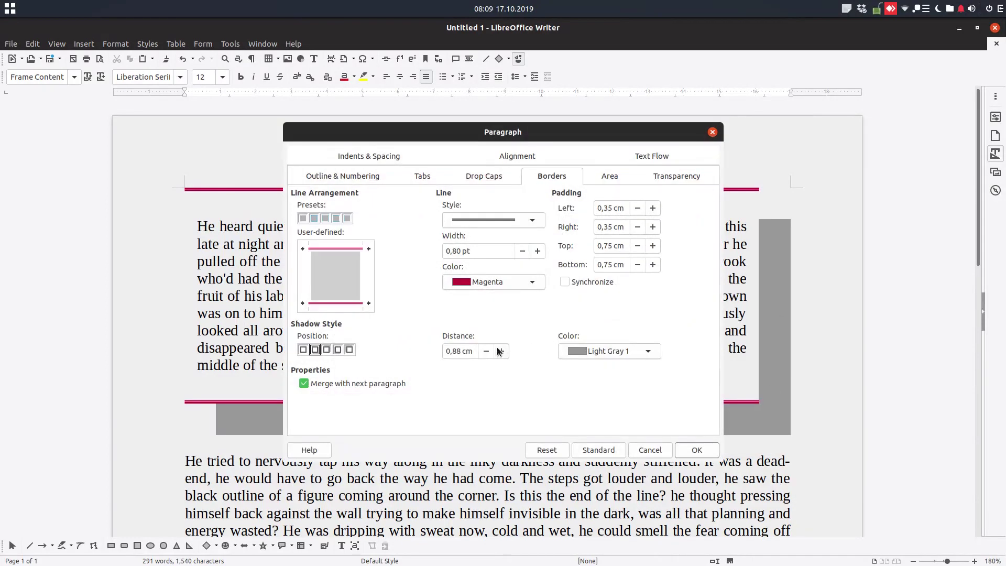
pyautogui.click(487, 351)
pyautogui.click(486, 351)
pyautogui.click(620, 351)
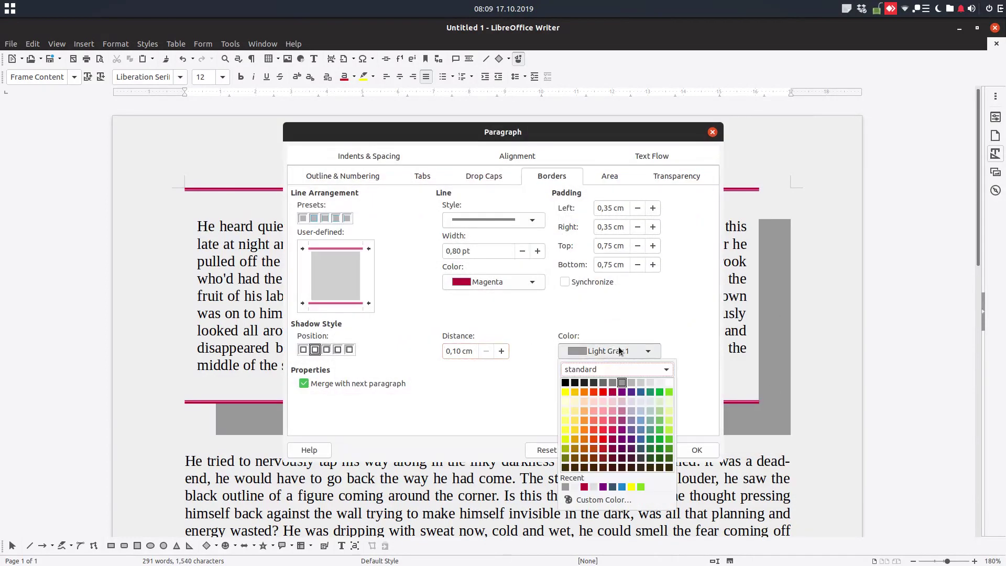
pyautogui.click(649, 384)
# - Confirm the subtle shadow, then set the shadow position to No Shadow
pyautogui.click(694, 450)
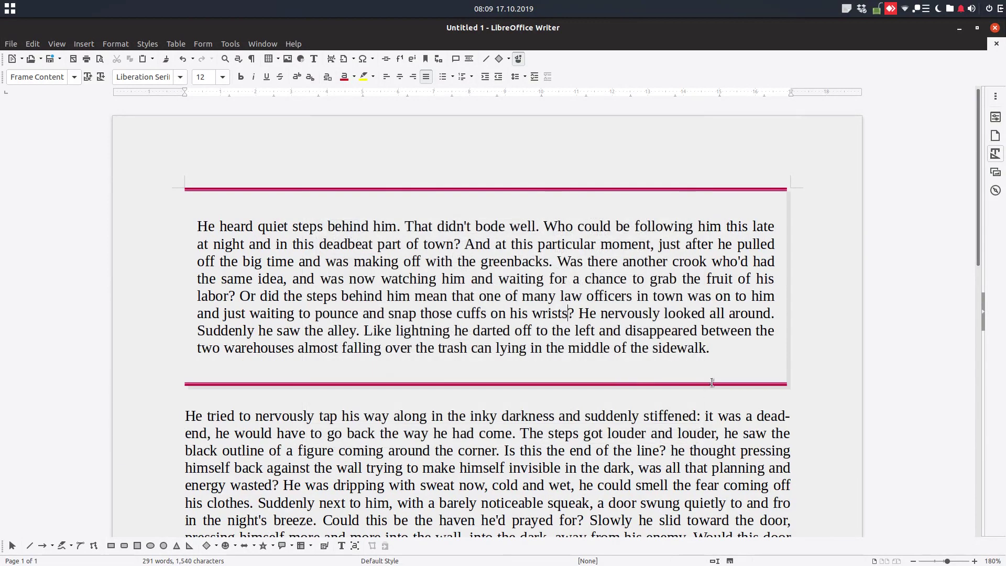
pyautogui.rightClick(708, 314)
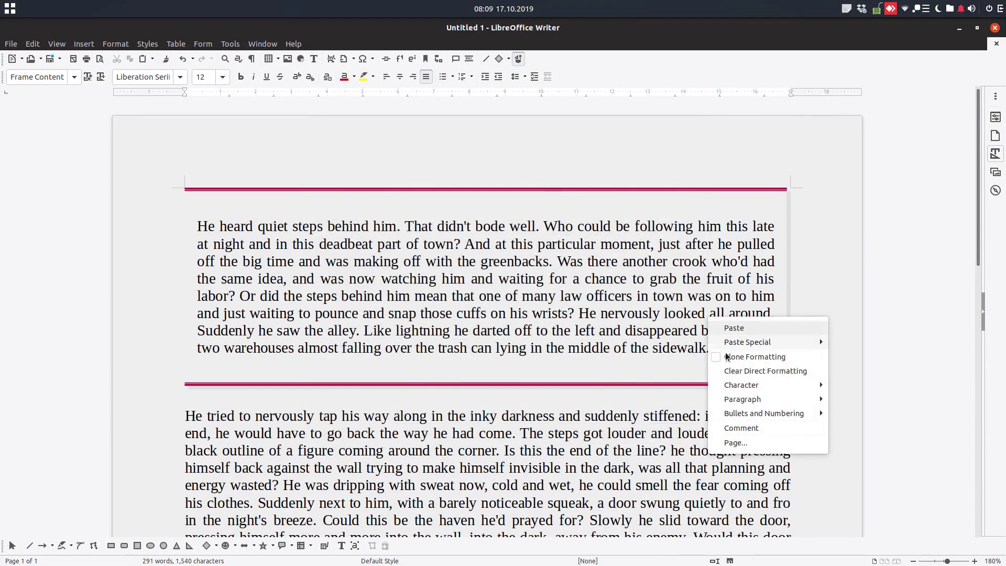
pyautogui.moveTo(742, 399)
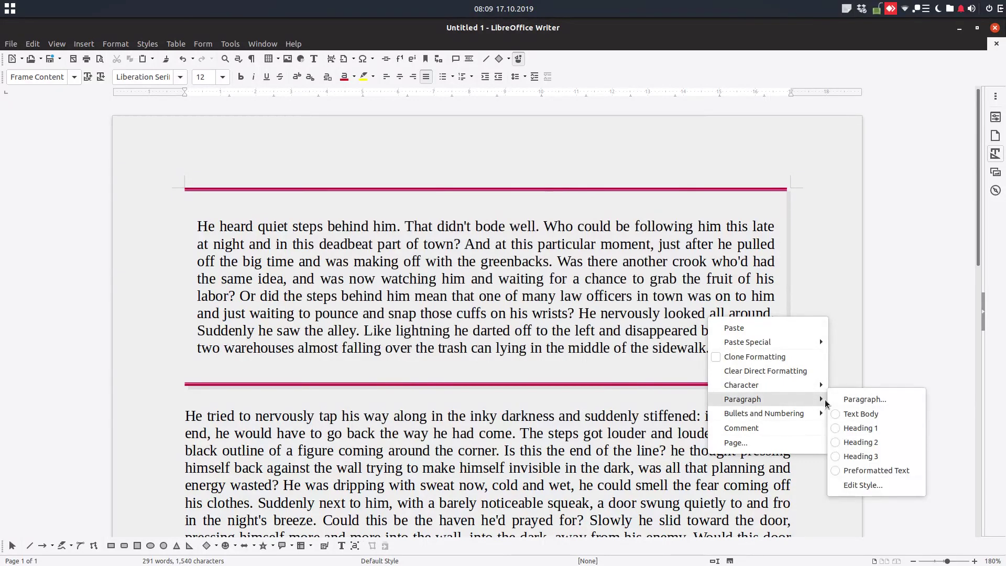
pyautogui.click(849, 400)
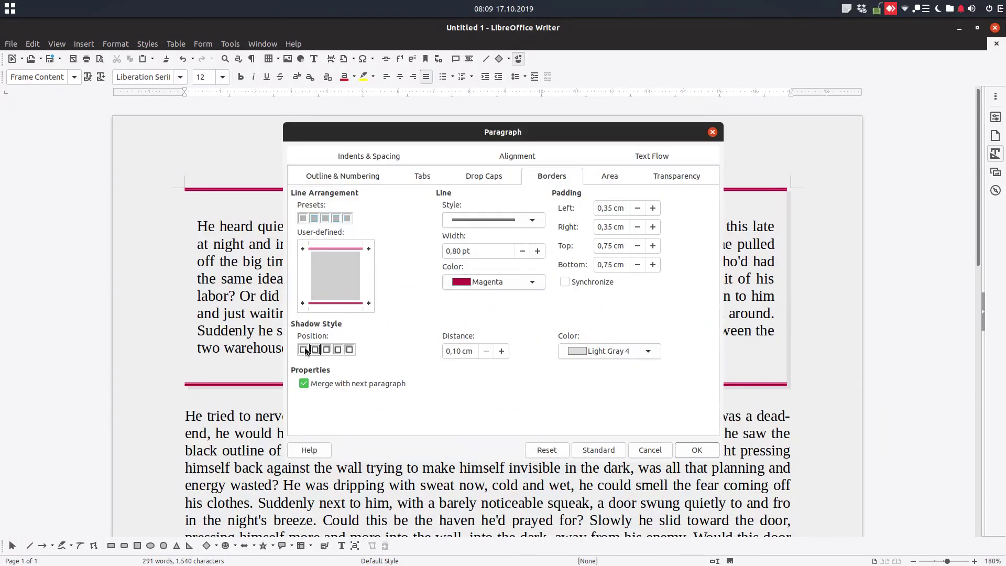
pyautogui.click(350, 349)
pyautogui.click(303, 350)
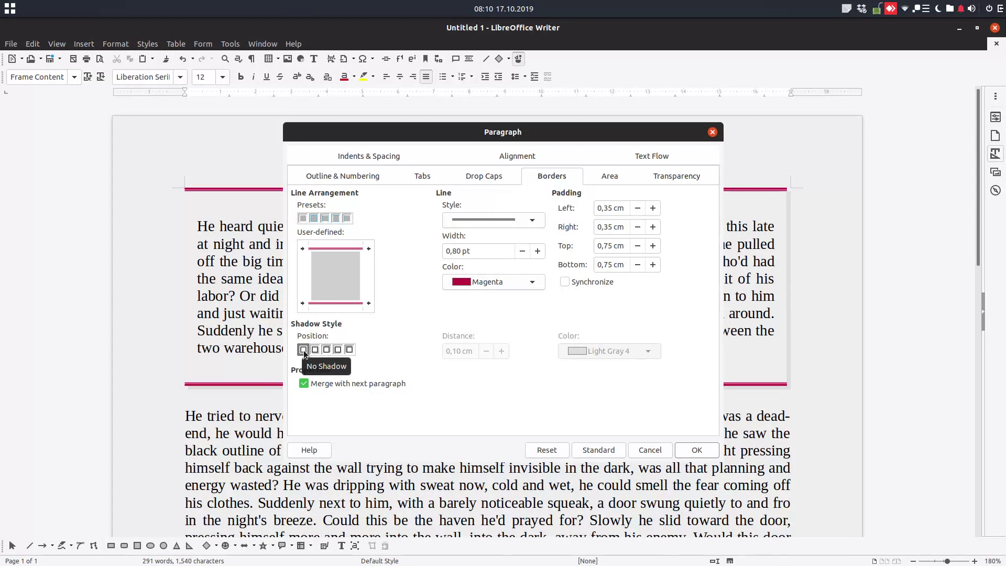
pyautogui.click(702, 454)
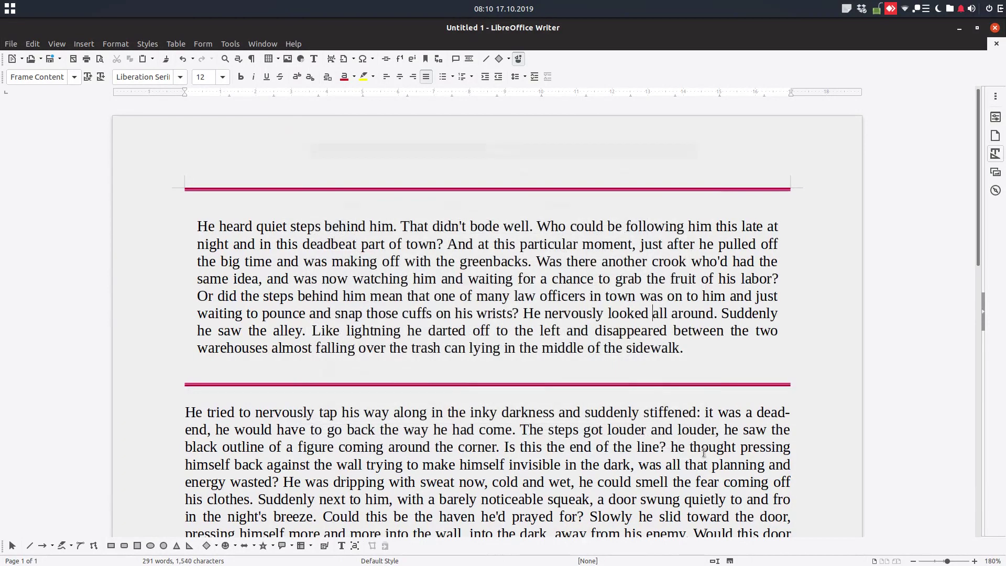
pyautogui.keyDown('ctrl'); pyautogui.scroll(-3, 655, 263); pyautogui.keyUp('ctrl')
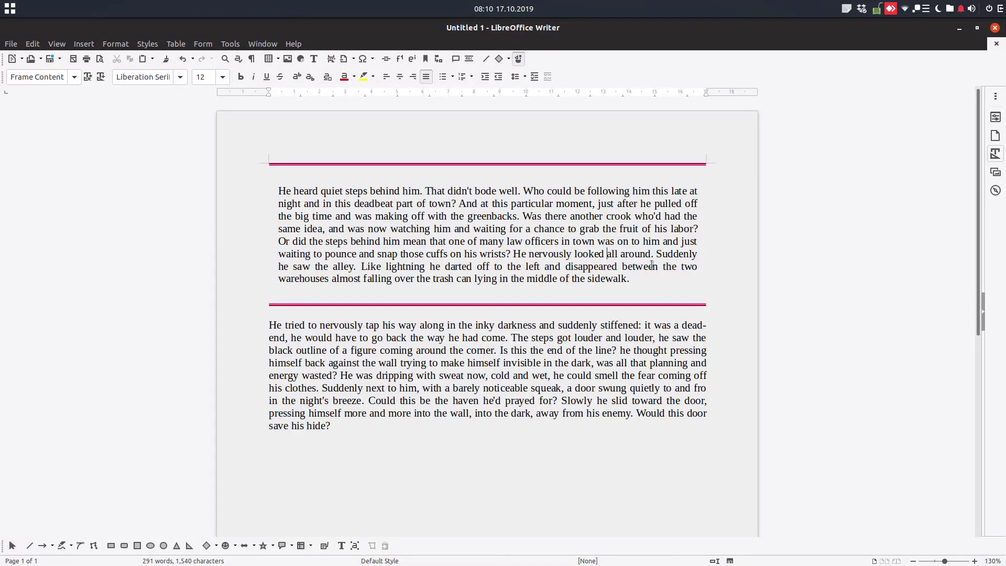
# - Type 'saa' on the line below the story and reselect the bordered first paragraph
pyautogui.moveTo(633, 279); pyautogui.dragTo(281, 191)
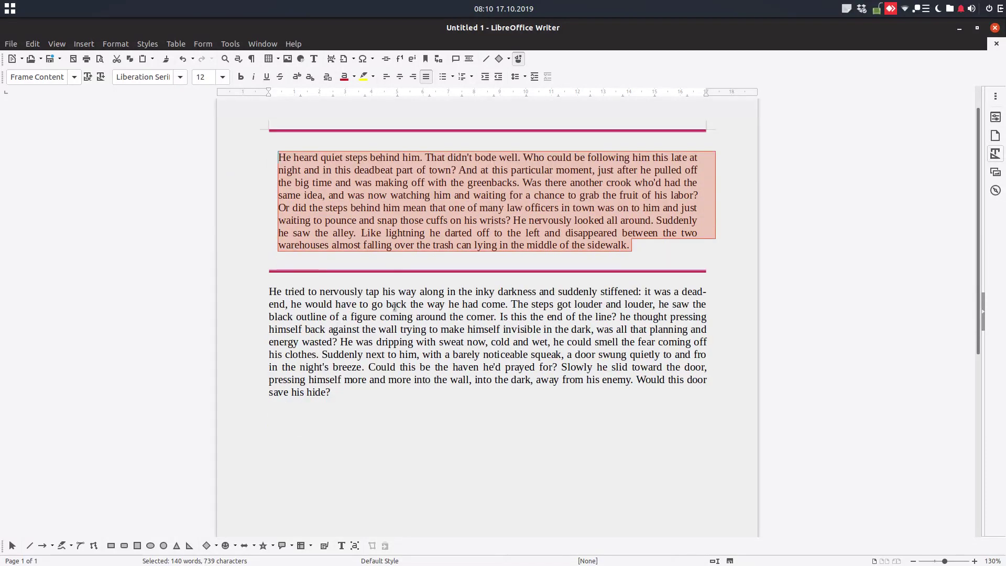
pyautogui.scroll(-4, 377, 307)
pyautogui.click(375, 306)
pyautogui.scroll(3, 405, 319)
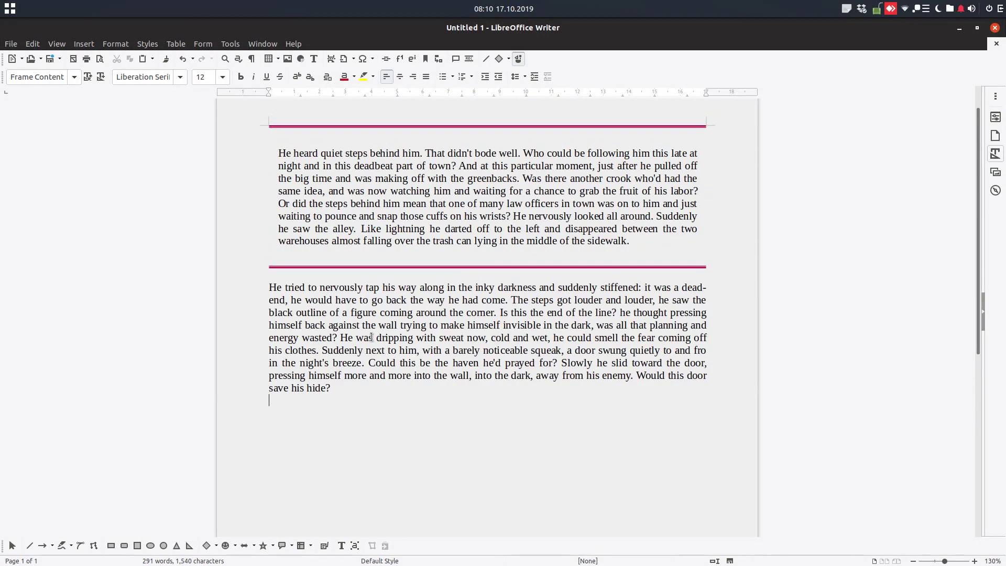
pyautogui.write('saa')
pyautogui.moveTo(301, 423); pyautogui.dragTo(246, 416)
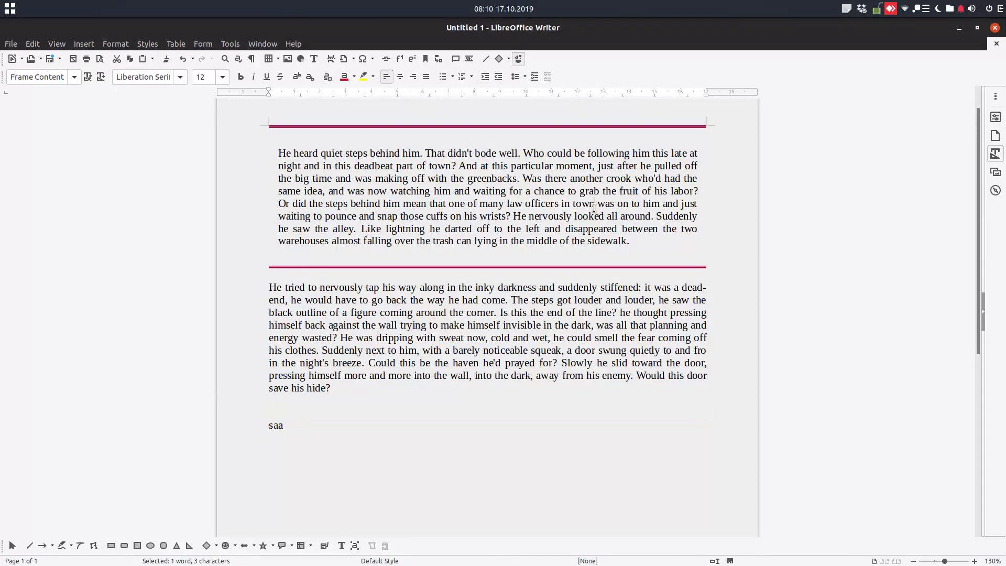
pyautogui.moveTo(630, 241); pyautogui.dragTo(278, 153)
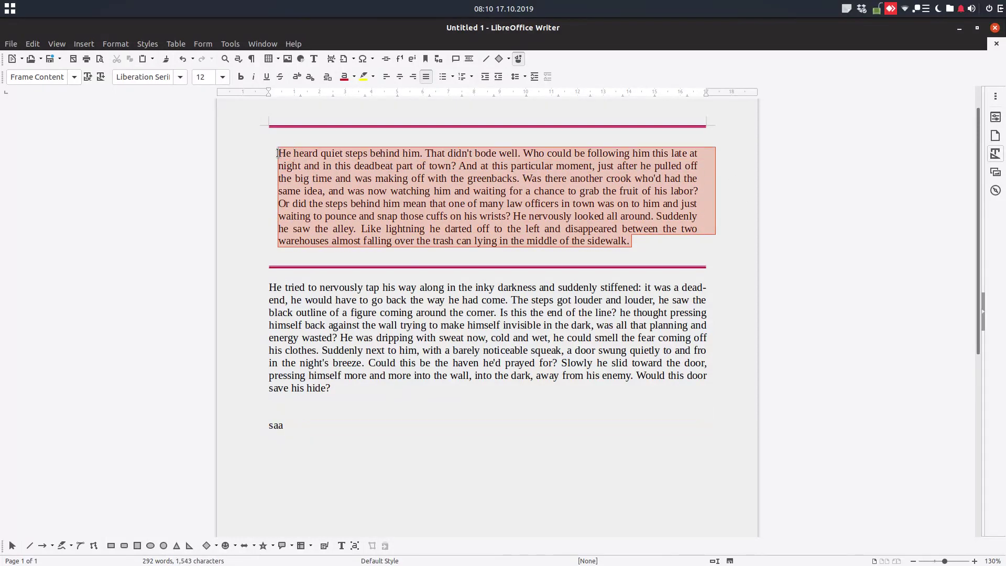
# - Create paragraph style 'top_bottom_line' from the selection via the Styles sidebar
pyautogui.click(995, 153)
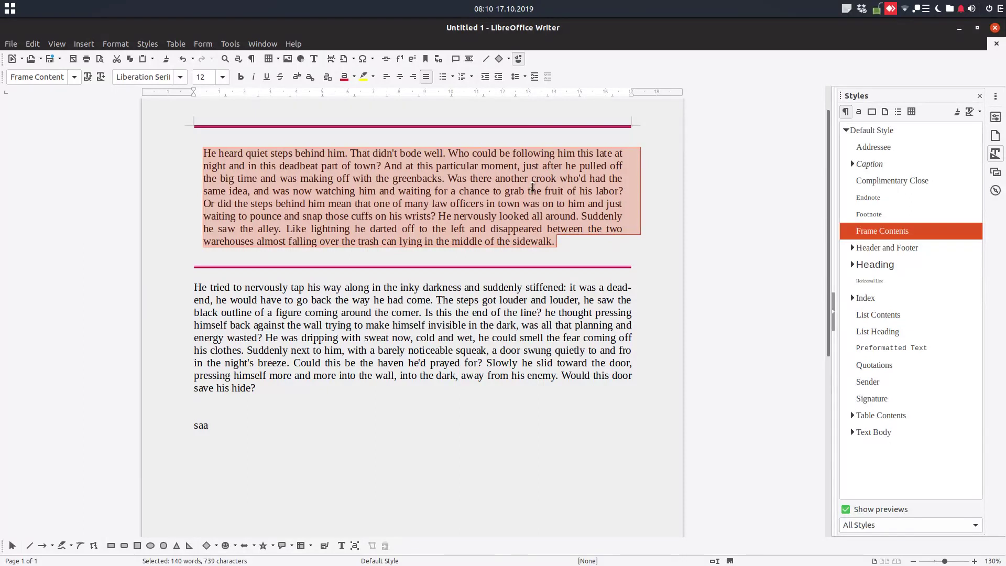
pyautogui.click(974, 113)
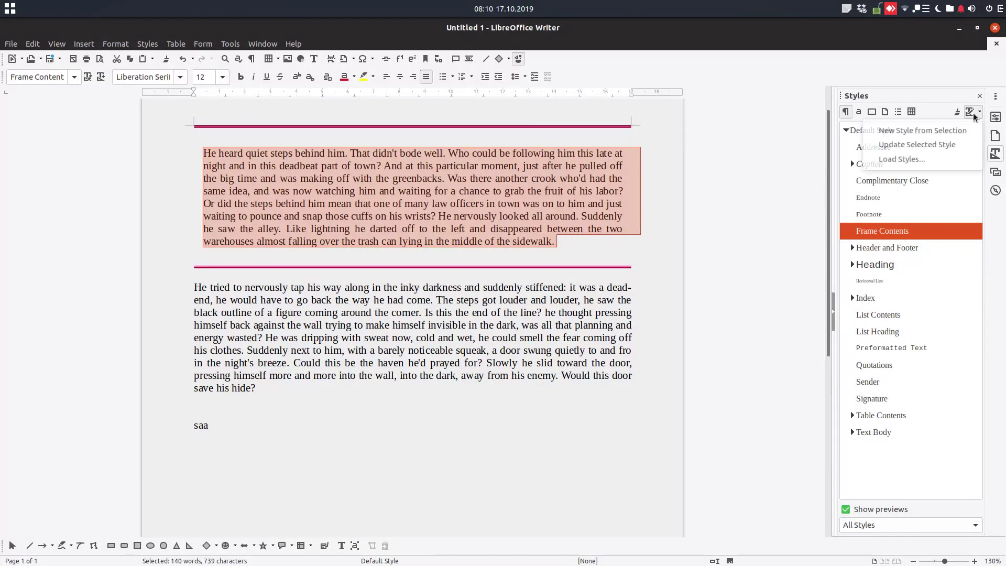
pyautogui.click(884, 132)
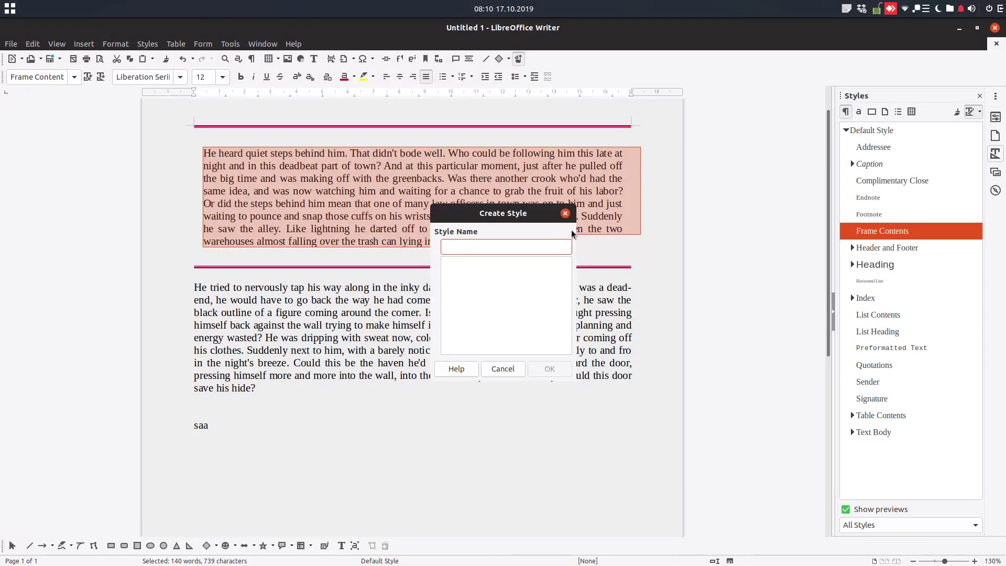
pyautogui.write('top_bottom_line')
pyautogui.click(555, 367)
pyautogui.click(301, 451)
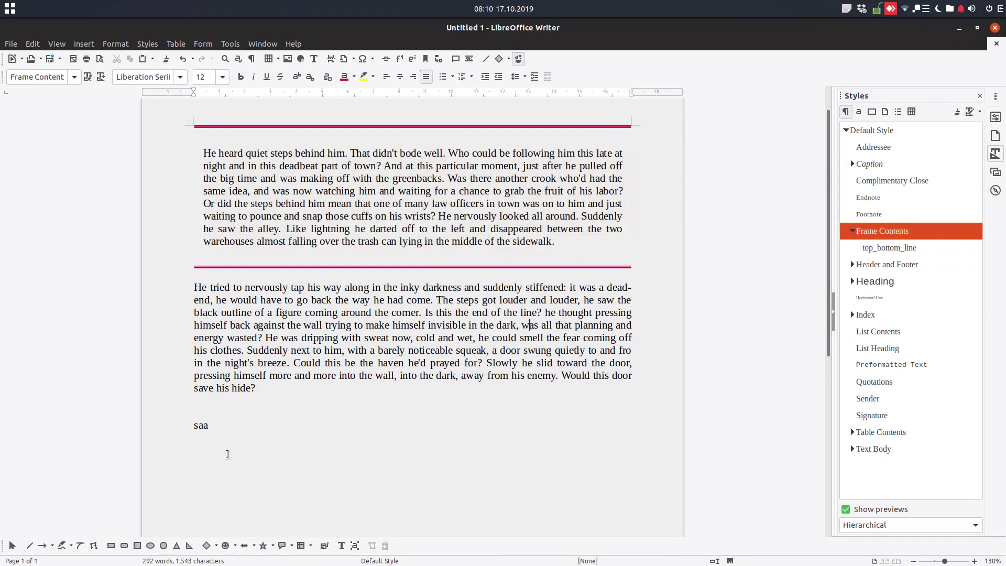
pyautogui.doubleClick(888, 249)
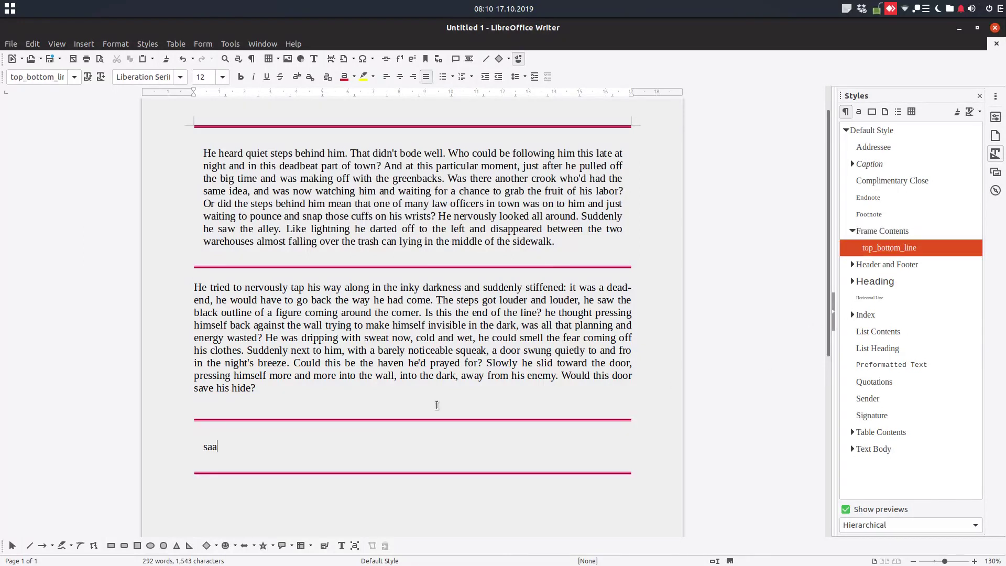
pyautogui.scroll(-3, 369, 383)
pyautogui.scroll(-5, 367, 379)
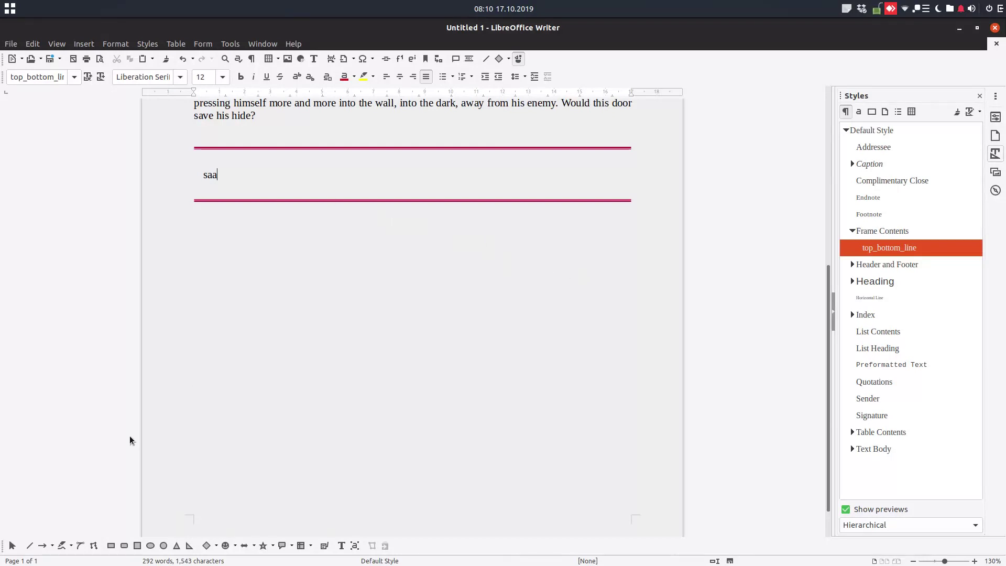
pyautogui.doubleClick(892, 129)
# - Insert dummy text with dt+F3 and split it after 'labor?' and before 'He was dripping'
pyautogui.press('Return')
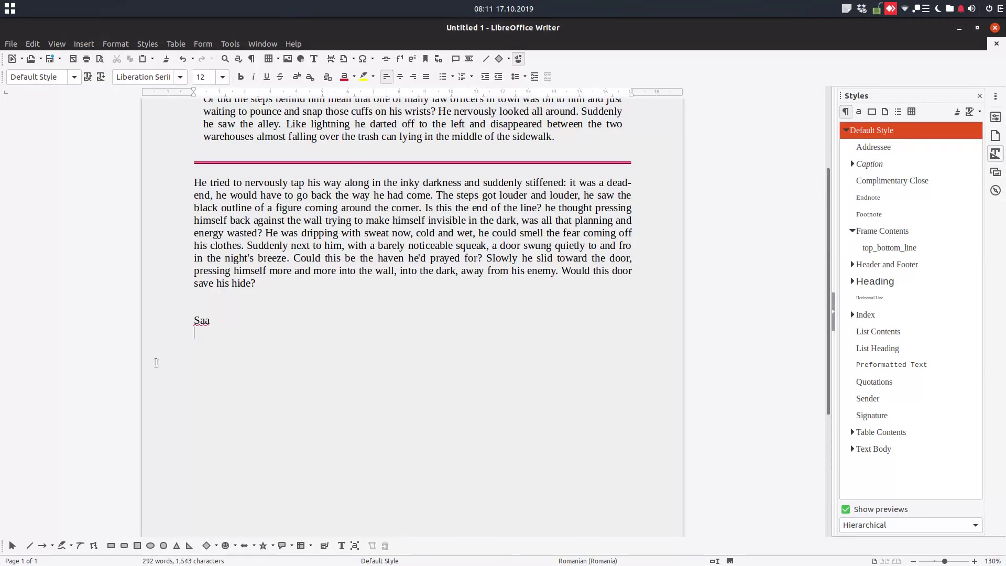
pyautogui.write('dt')
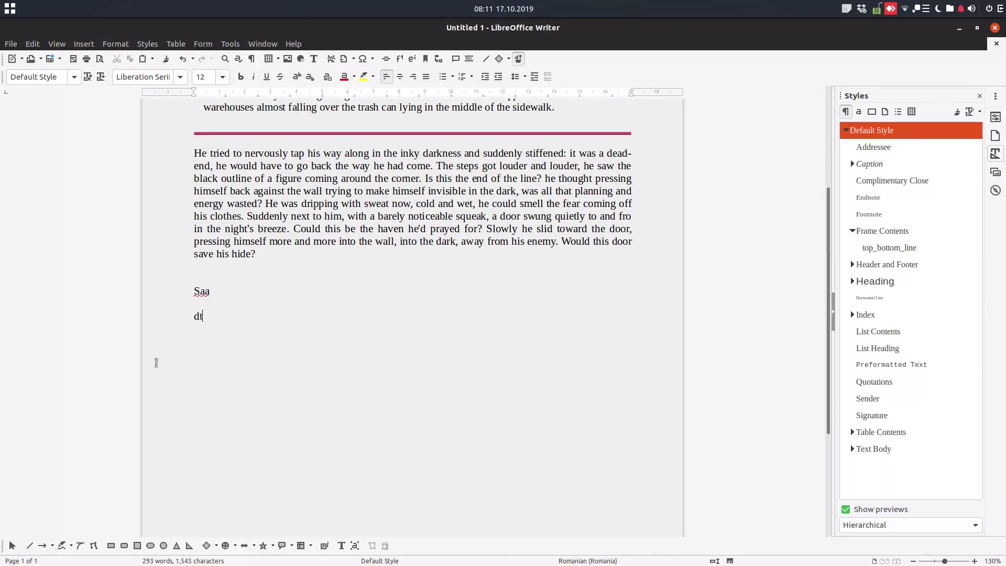
pyautogui.press('F3')
pyautogui.click(281, 328)
pyautogui.scroll(-4, 314, 370)
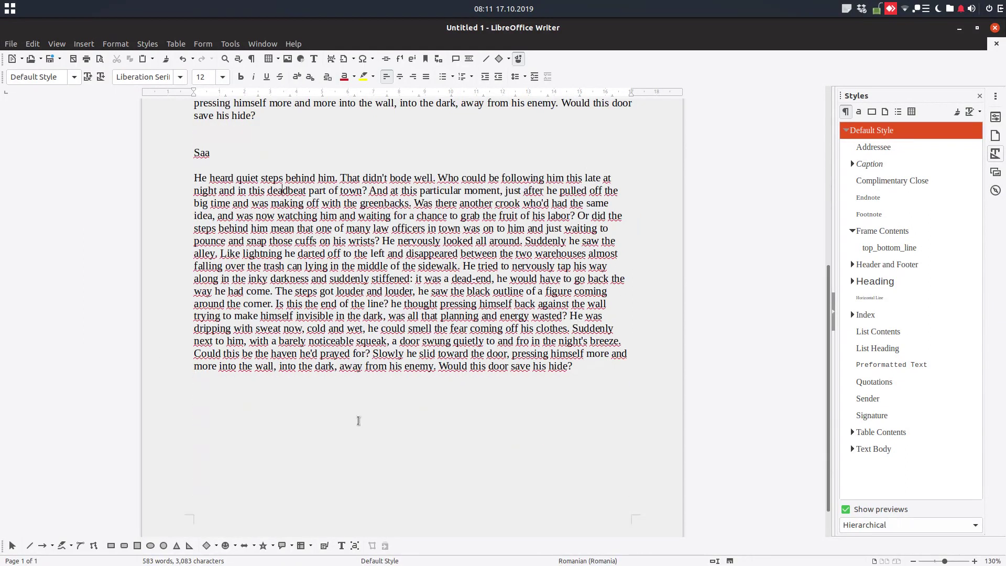
pyautogui.click(575, 216)
pyautogui.press('Return')
pyautogui.press('Return')
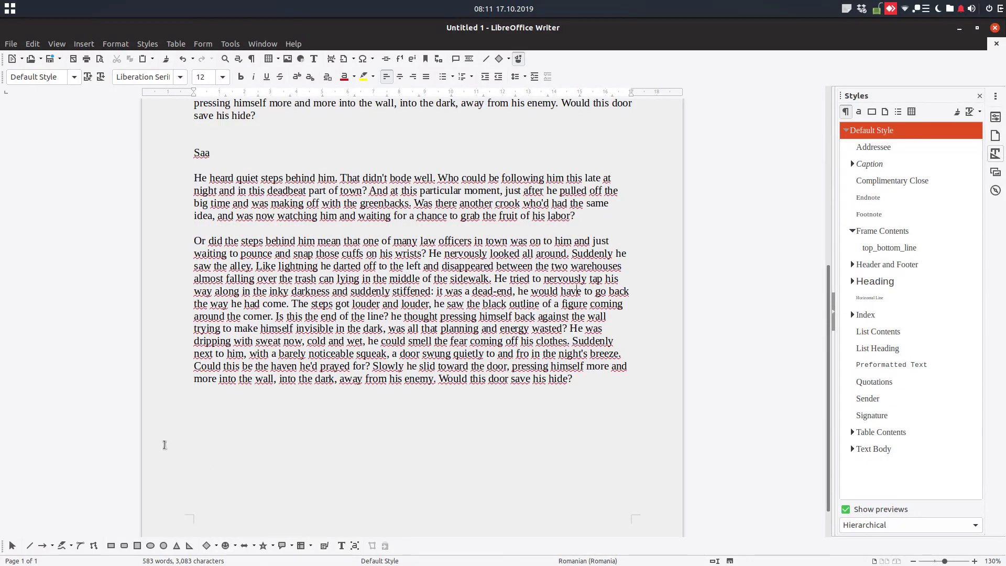
pyautogui.press('Return')
pyautogui.press('Return')
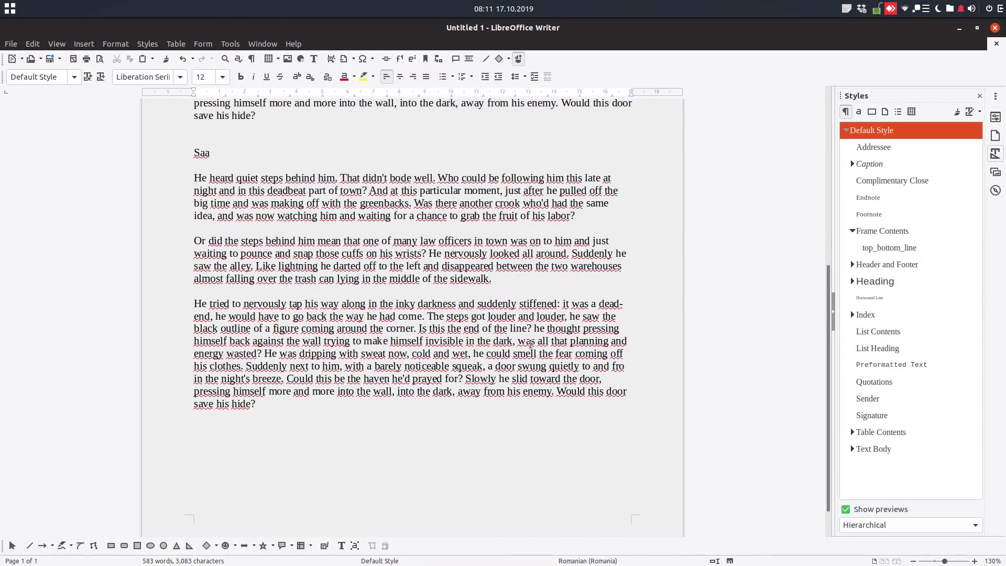
pyautogui.click(265, 353)
pyautogui.press('Return')
pyautogui.press('Return')
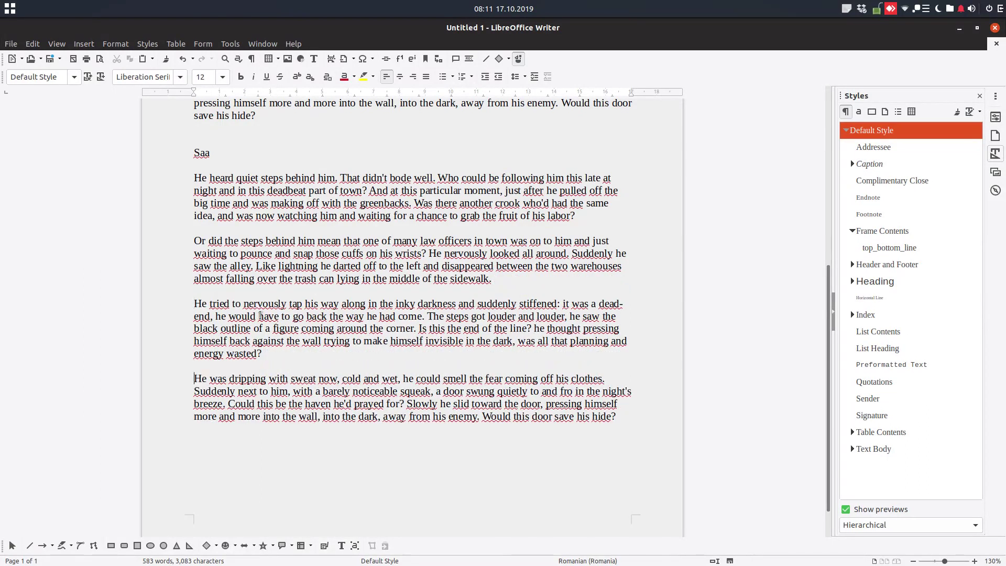
# - Set the language of all document text to None
pyautogui.hotkey('ctrl', 'a')
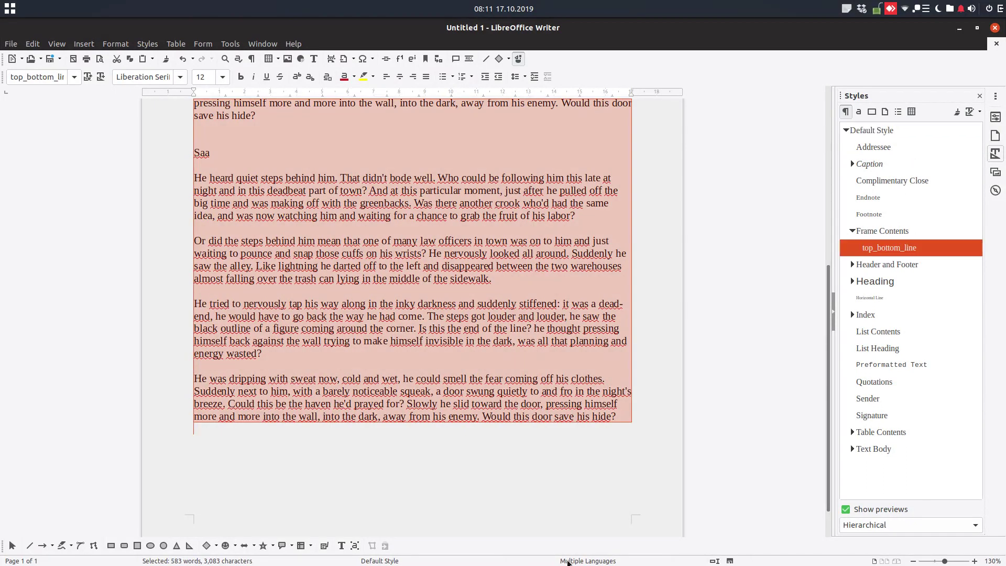
pyautogui.click(587, 560)
pyautogui.click(597, 520)
pyautogui.click(566, 522)
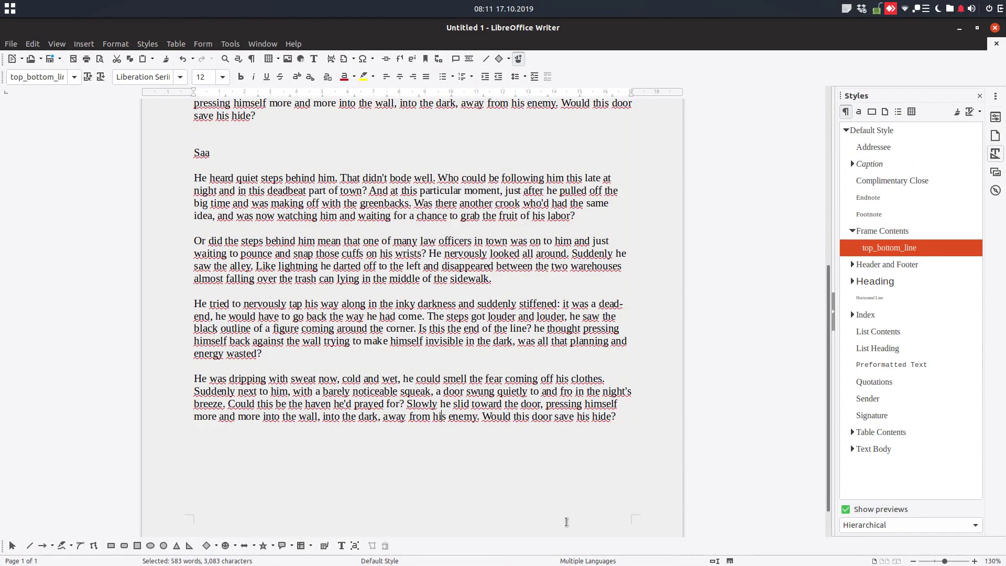
pyautogui.hotkey('ctrl', 'a')
pyautogui.click(590, 560)
pyautogui.click(629, 509)
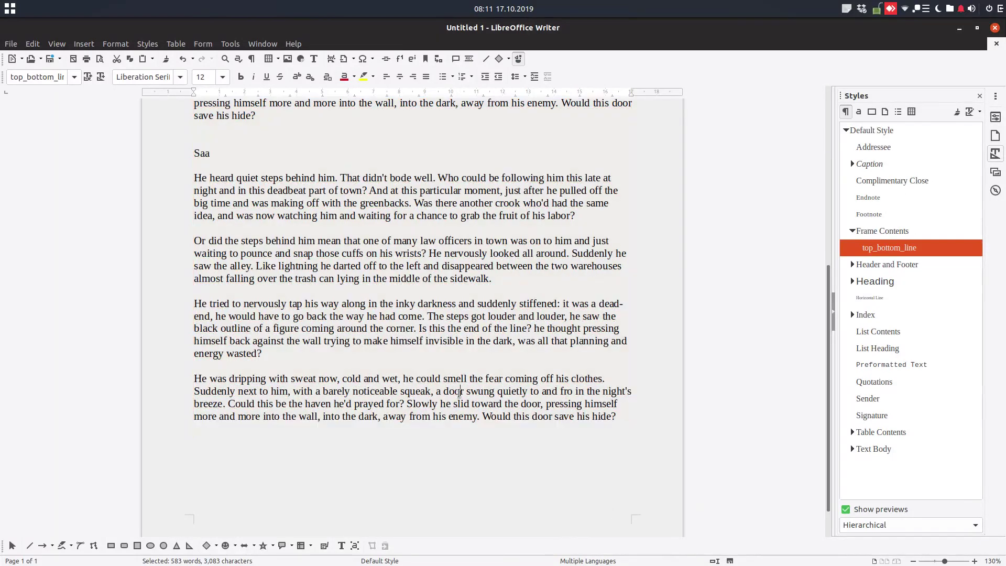
pyautogui.click(217, 243)
# - Apply top_bottom_line to the 'Or did the steps' paragraph from the Styles sidebar
pyautogui.moveTo(197, 241); pyautogui.dragTo(491, 278)
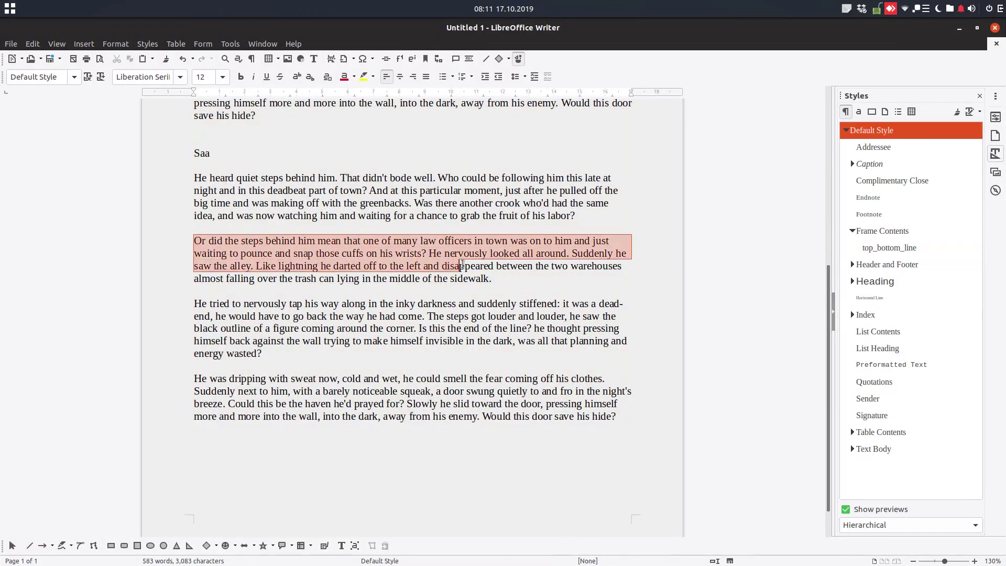
pyautogui.click(469, 265)
pyautogui.scroll(5, 473, 267)
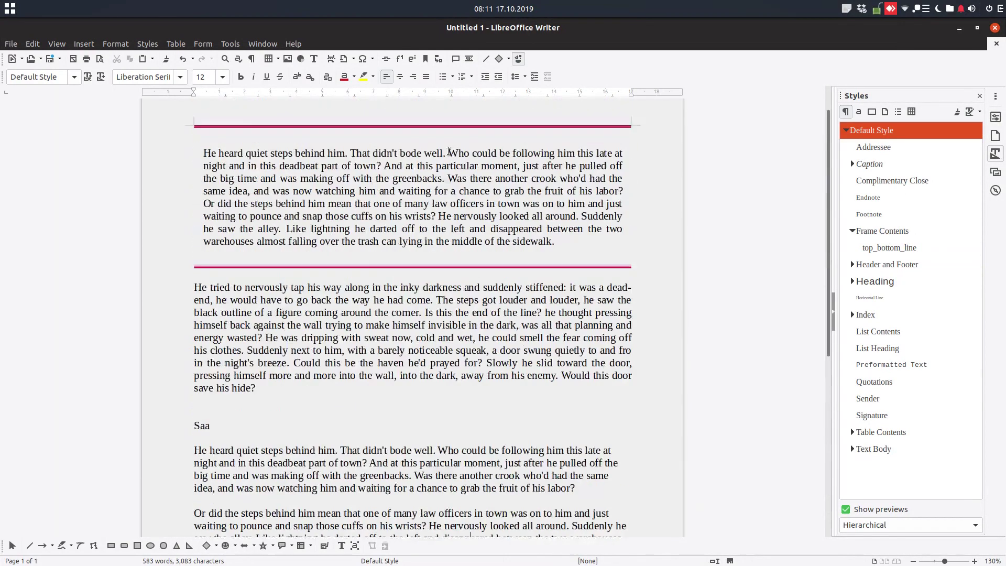
pyautogui.scroll(1, 472, 268)
pyautogui.scroll(-6, 468, 268)
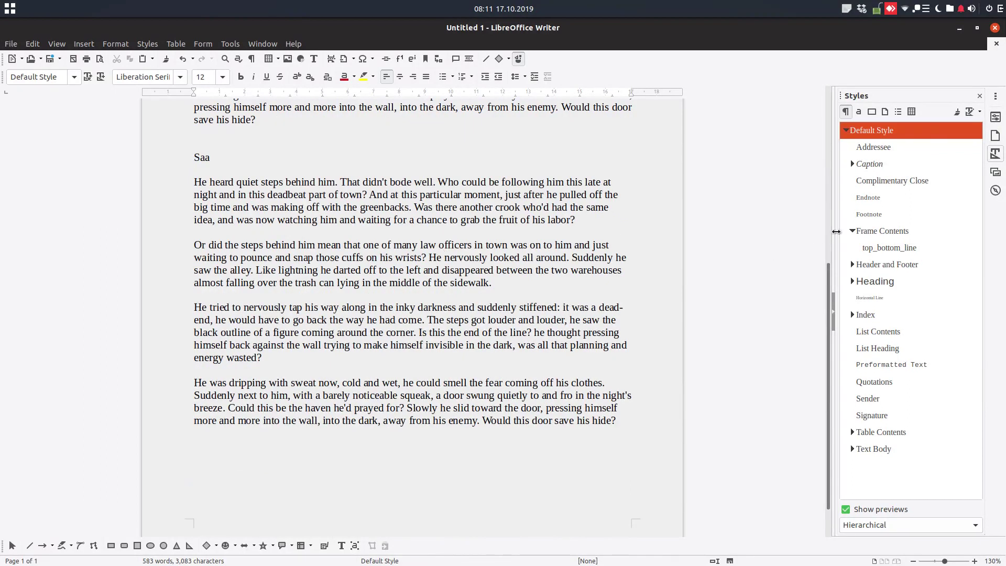
pyautogui.doubleClick(889, 249)
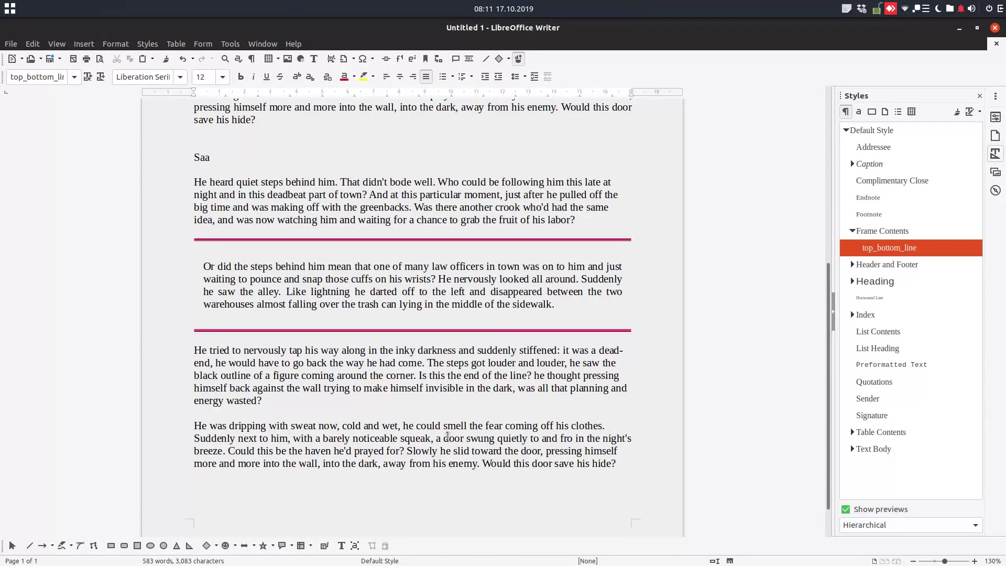
pyautogui.scroll(1, 440, 409)
pyautogui.scroll(7, 432, 314)
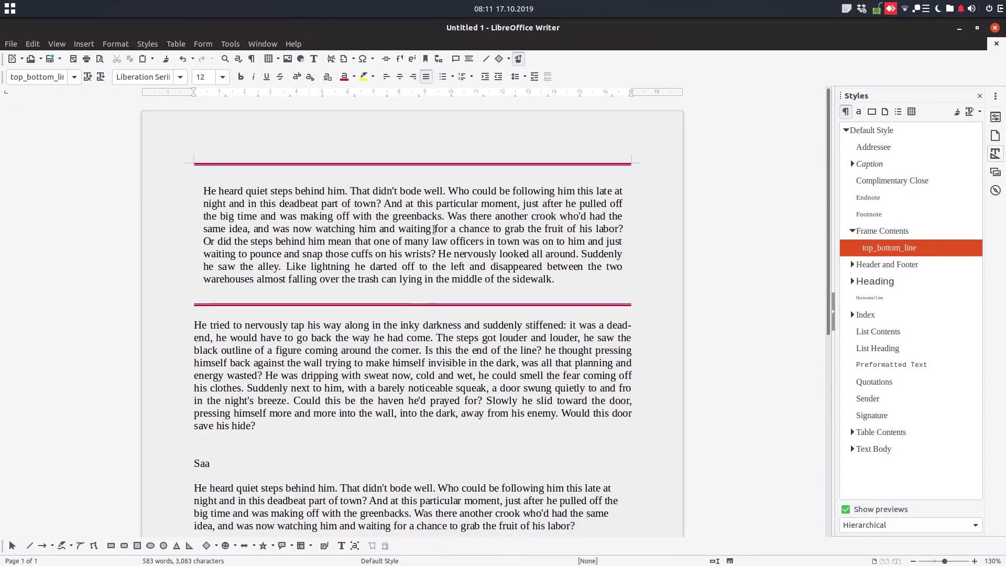